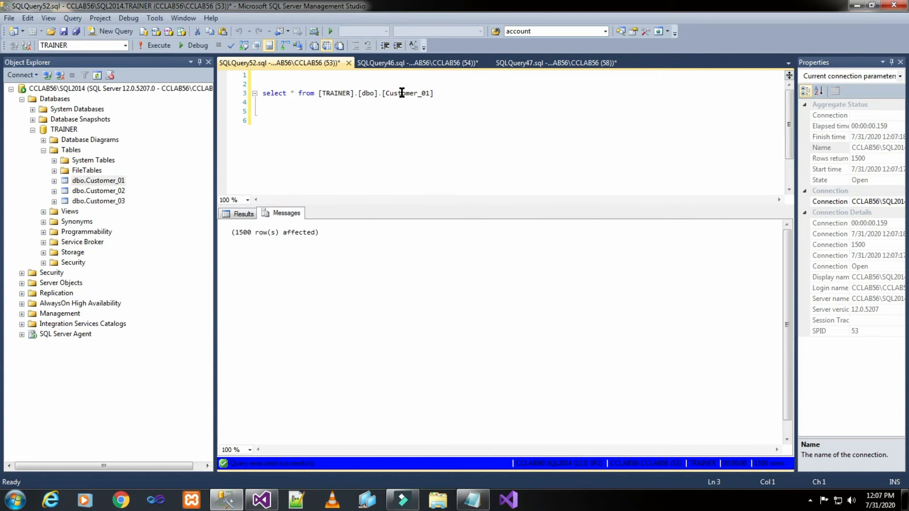
Run the select queries on the Customer_02 and Customer_03 tables, and return to the Customer_01 query
left_click(416, 65)
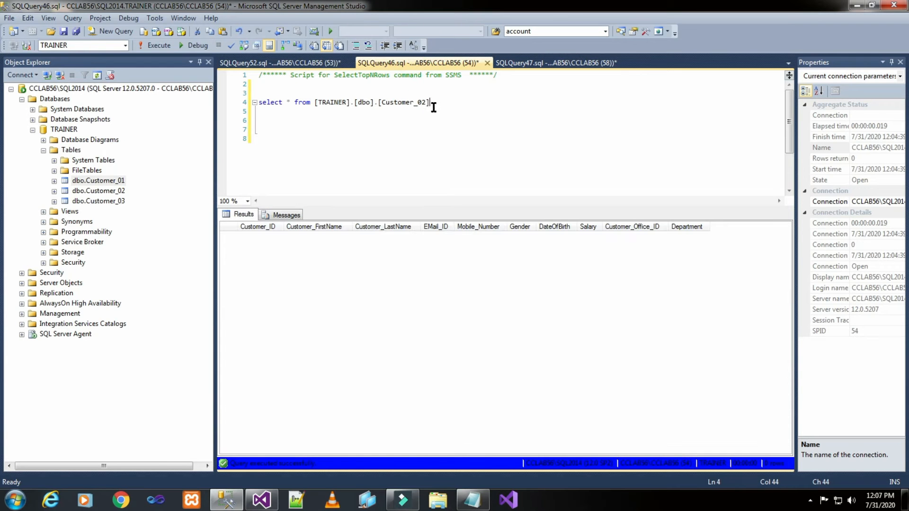
left_click(156, 45)
left_click(558, 64)
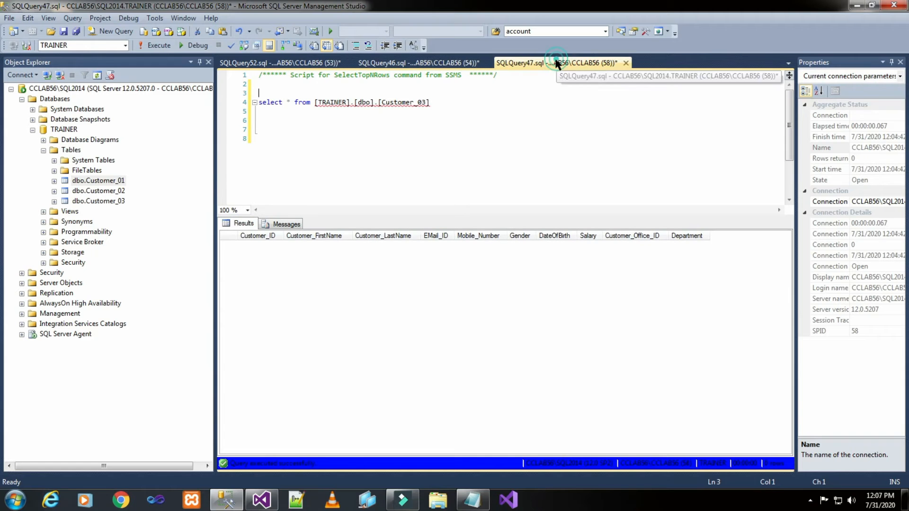
left_click(156, 45)
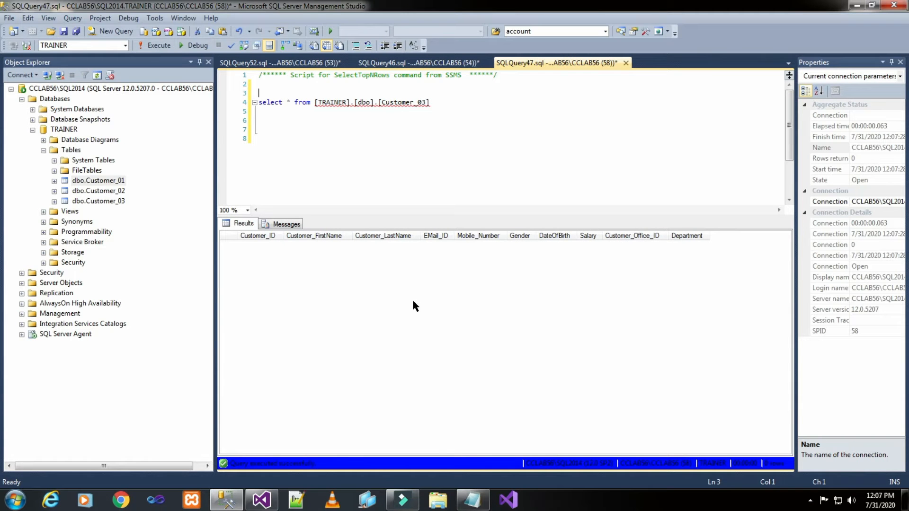
left_click(242, 63)
Switch to the Test note in Notepad and copy the package name LoadTableDataFromSelectedDataUsingPercentageSamplingTransformation
left_click(261, 500)
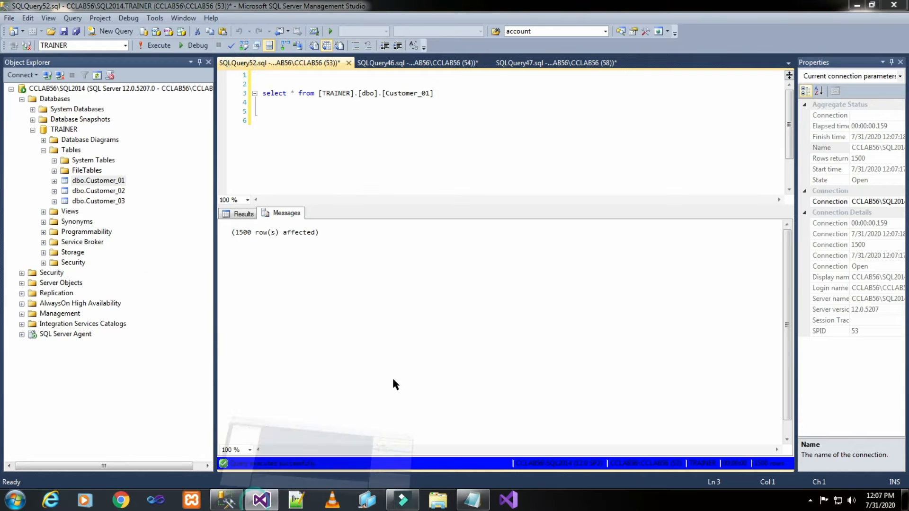
left_click(472, 500)
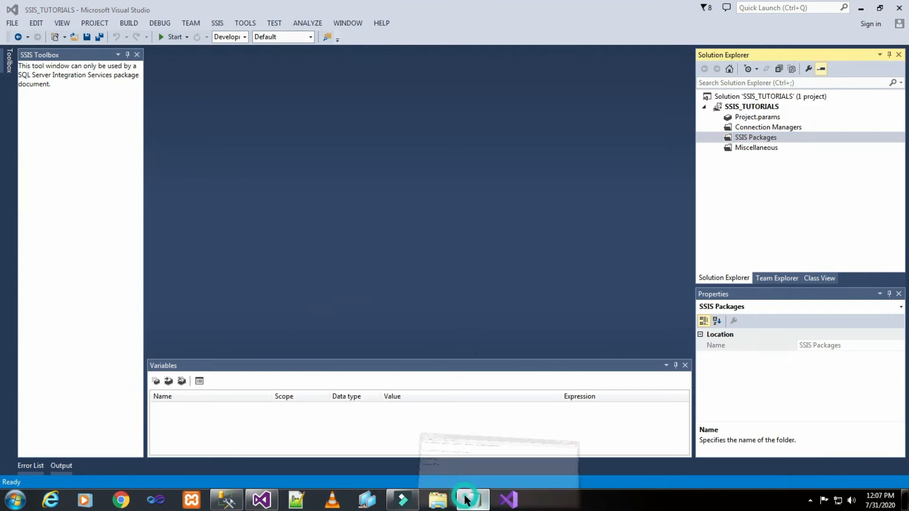
left_click_drag(278, 309, 528, 310)
left_click(507, 326)
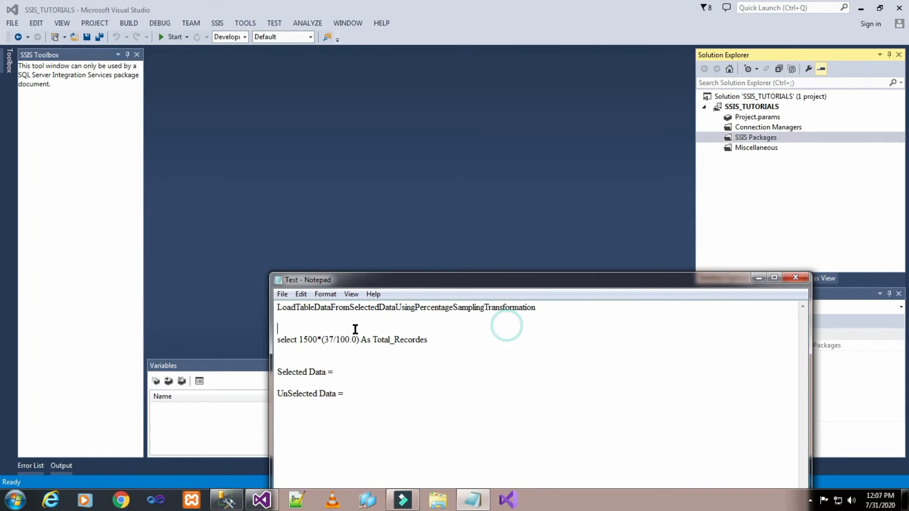
left_click_drag(278, 307, 543, 311)
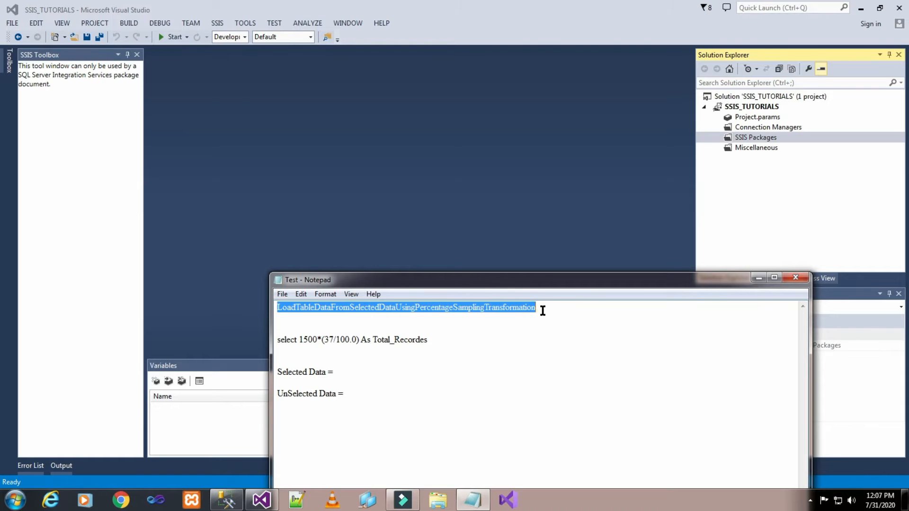
Create a new SSIS package in Visual Studio and rename it LoadTableDataFromSelectedDataUsingPercentageSamplingTransformation
left_click(756, 195)
right_click(756, 141)
left_click(696, 152)
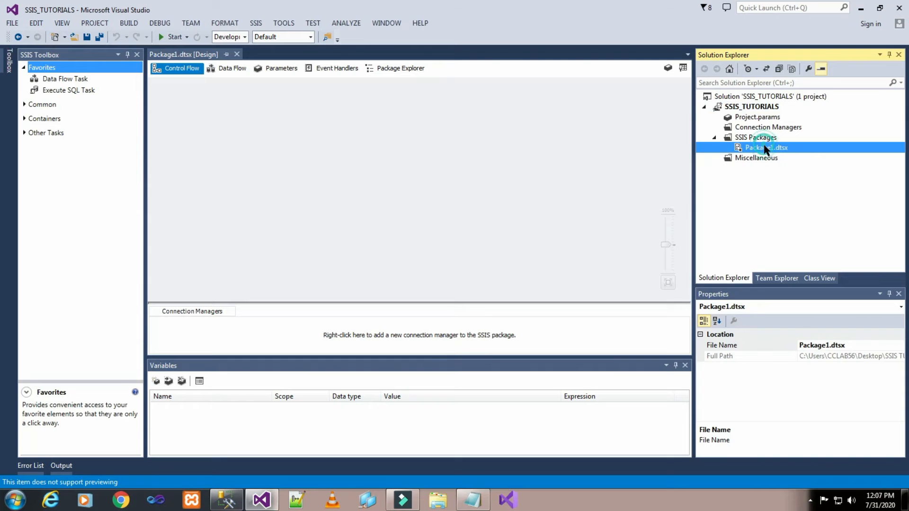
right_click(767, 149)
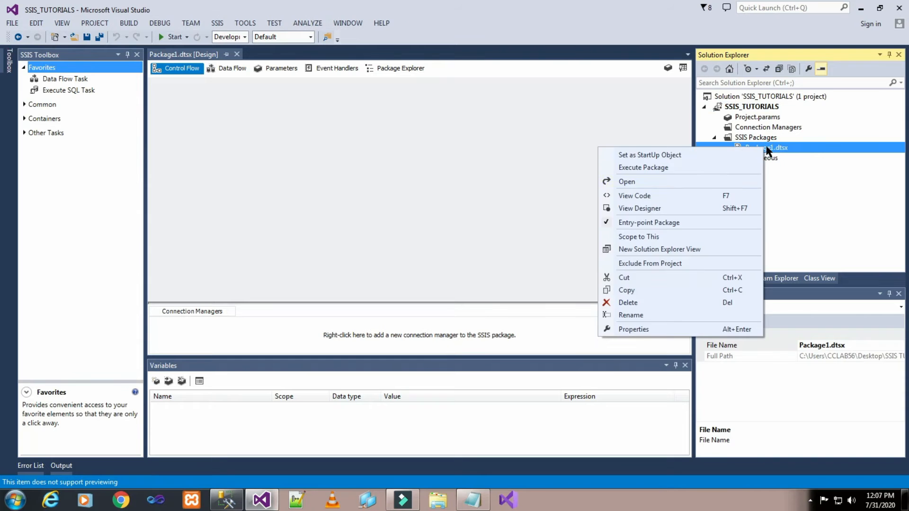
left_click(676, 313)
right_click(748, 152)
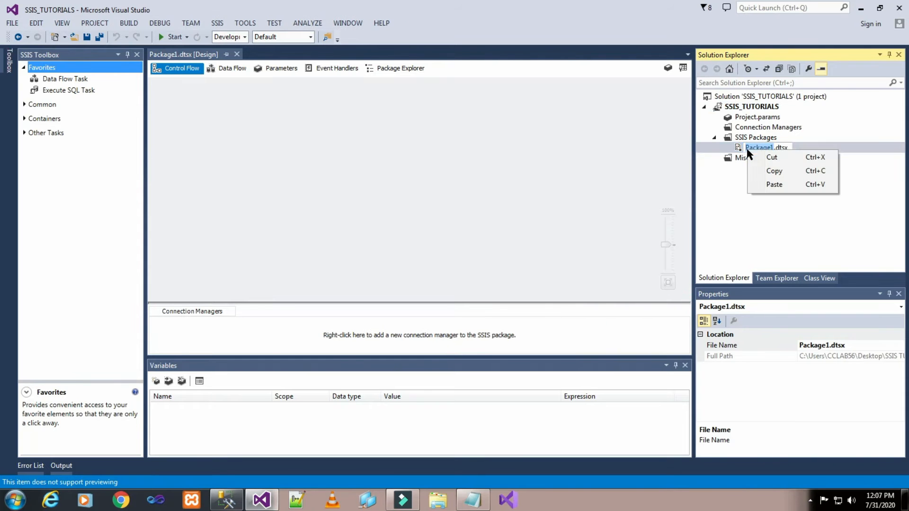
left_click(763, 184)
left_click(467, 172)
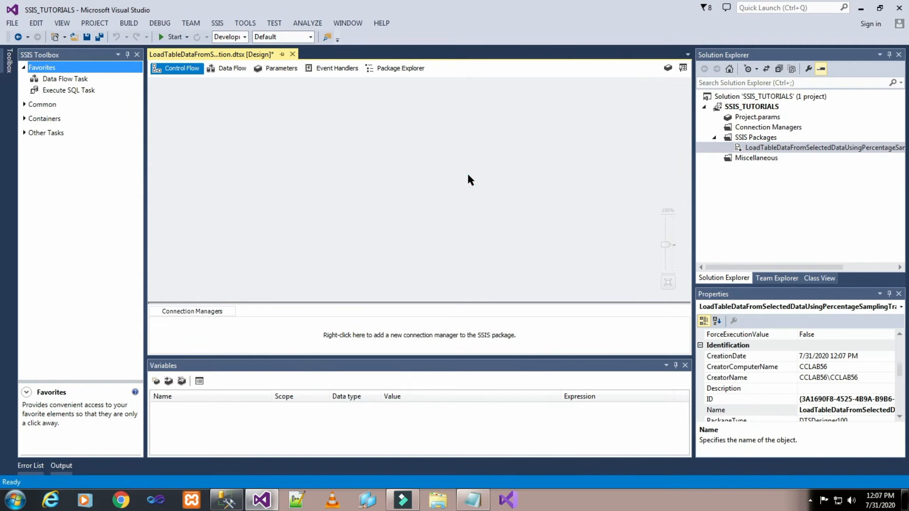
Add a Data Flow Task to the control flow and place an OLE DB Source inside it
left_click_drag(69, 84, 358, 135)
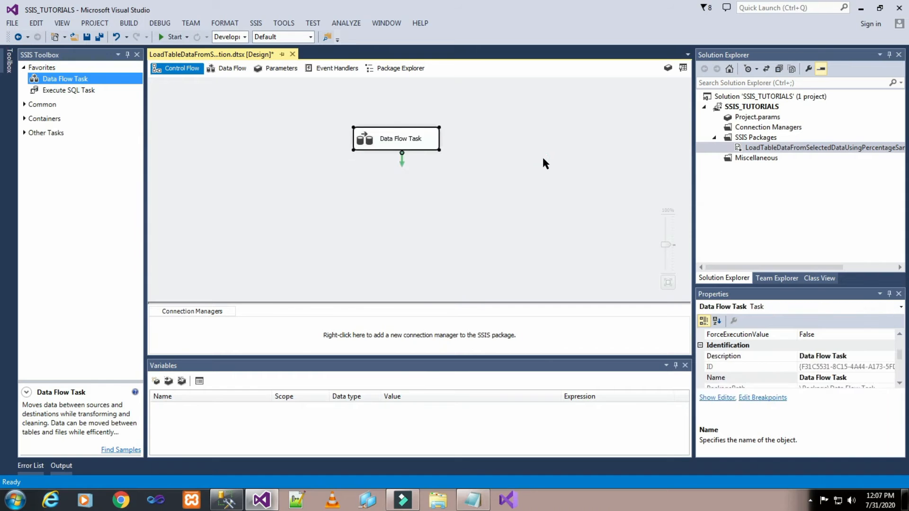
double_click(378, 144)
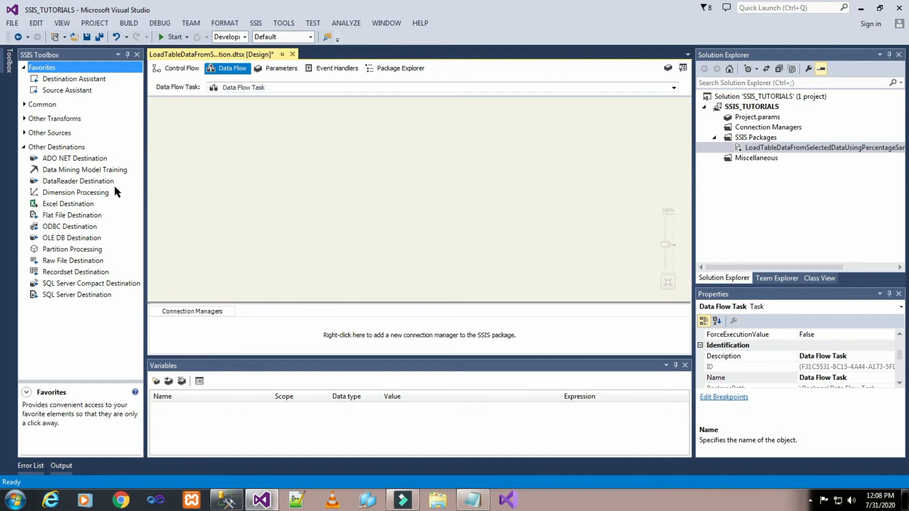
left_click(24, 146)
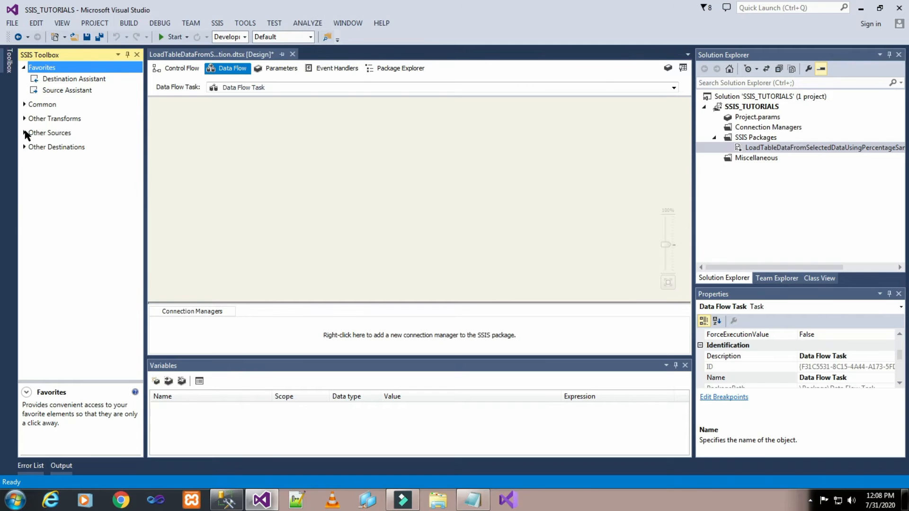
left_click(24, 132)
left_click_drag(65, 201, 330, 118)
left_click(541, 122)
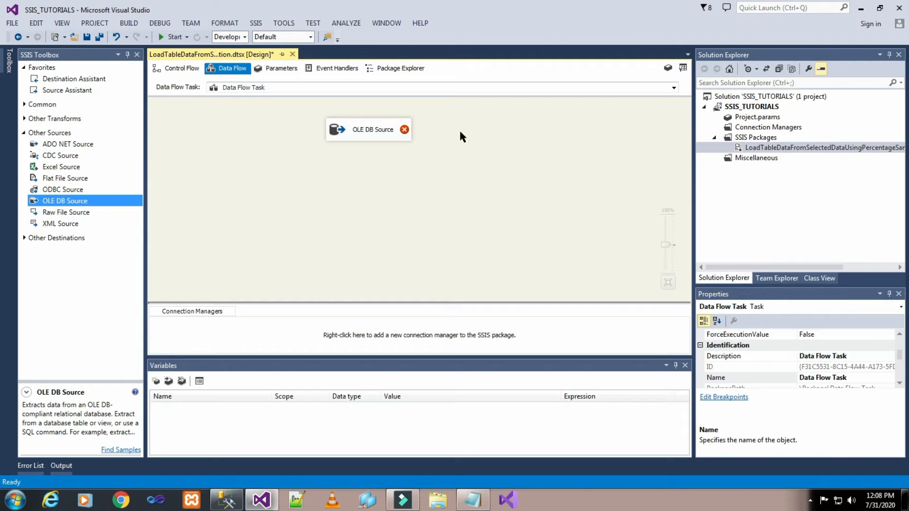
Add a Percentage Sampling transformation just below the OLE DB Source
left_click(24, 119)
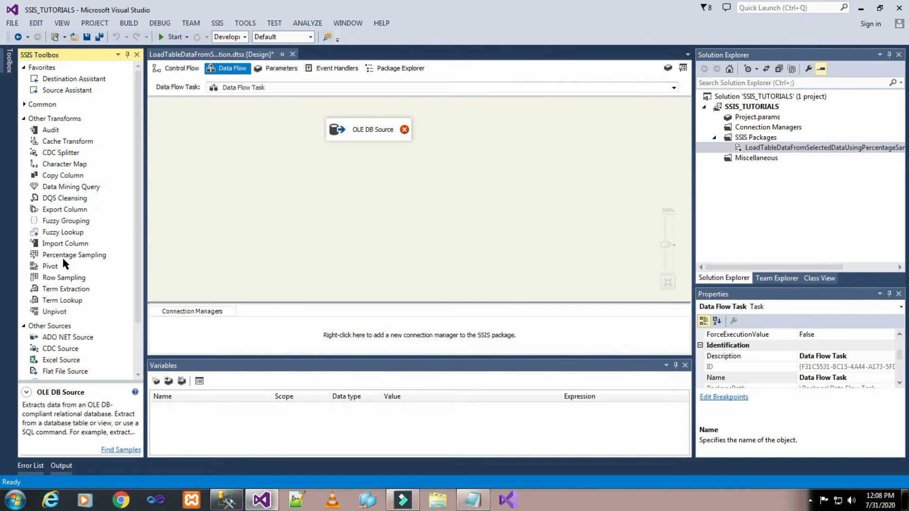
left_click_drag(62, 257, 246, 241)
left_click_drag(329, 178, 329, 163)
left_click(518, 175)
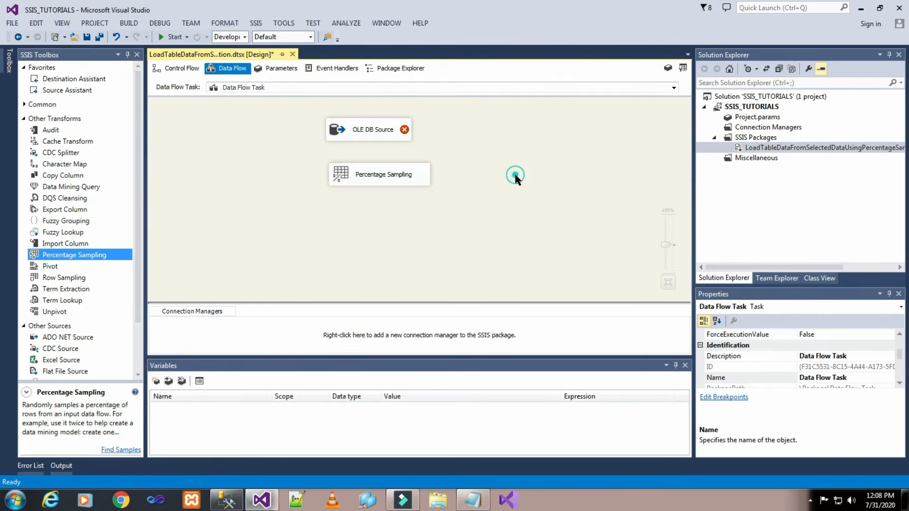
Start a new connection for the OLE DB Source with CCLAB56\SQL2014 as the server
double_click(372, 131)
left_click(622, 174)
left_click(614, 371)
left_click(535, 370)
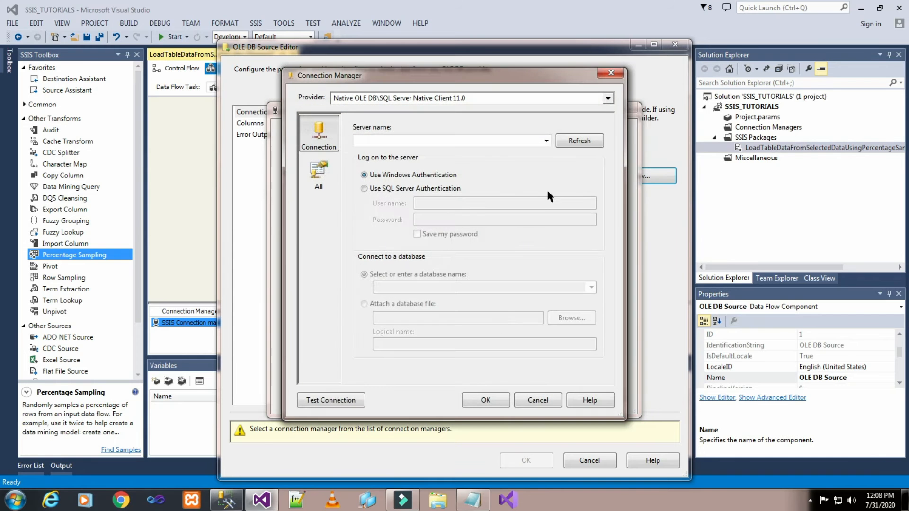
left_click(546, 141)
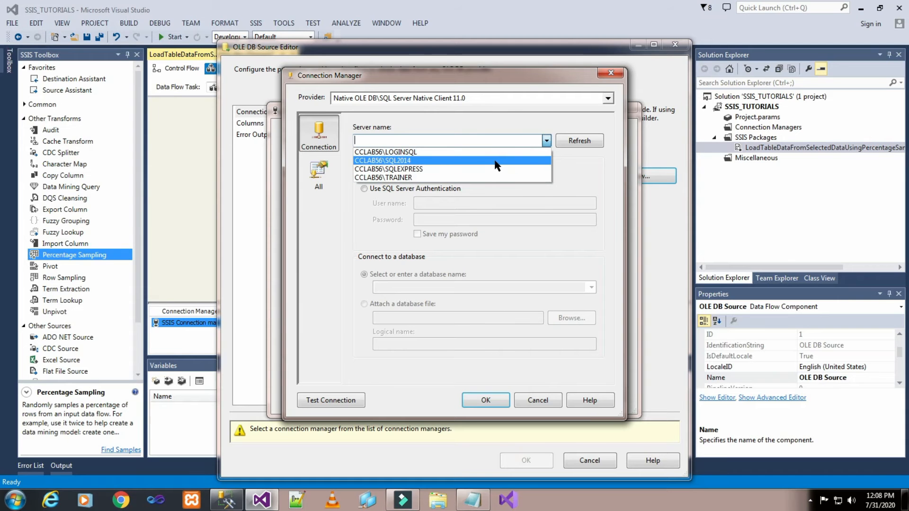
left_click(511, 160)
Check the server, the TRAINER database and the Customer_01 table in SQL Server Management Studio, and return to Visual Studio
left_click(226, 500)
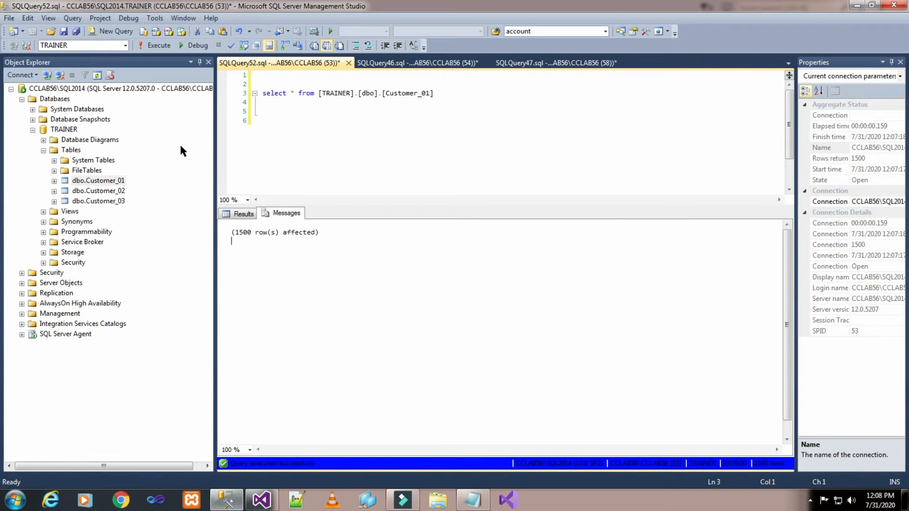
left_click(118, 181)
key("F2")
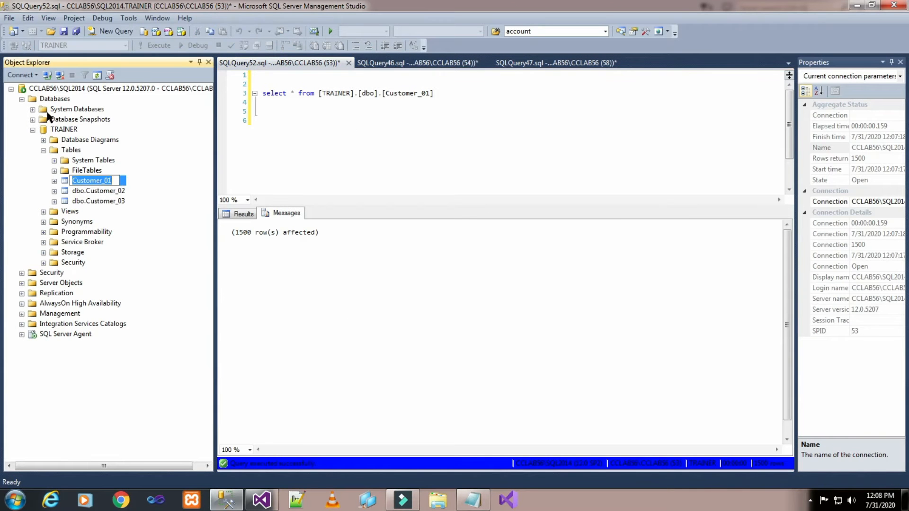
left_click(61, 89)
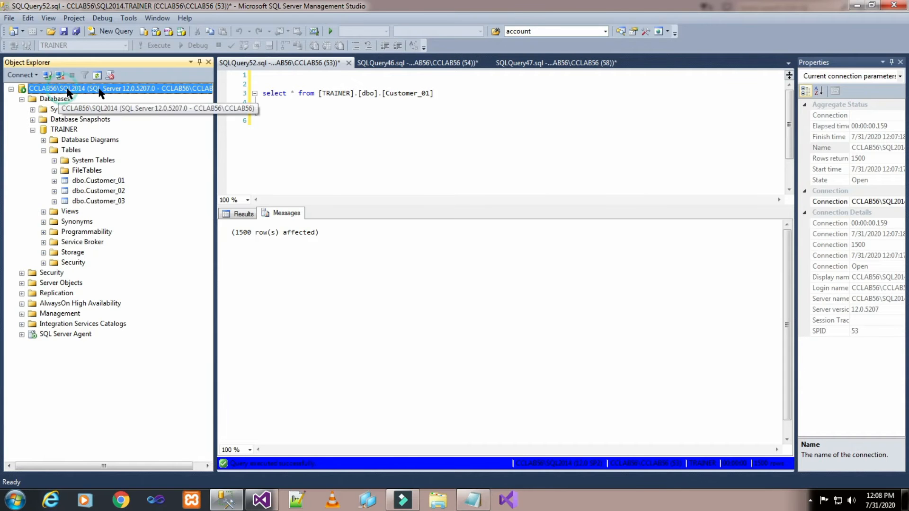
left_click(72, 129)
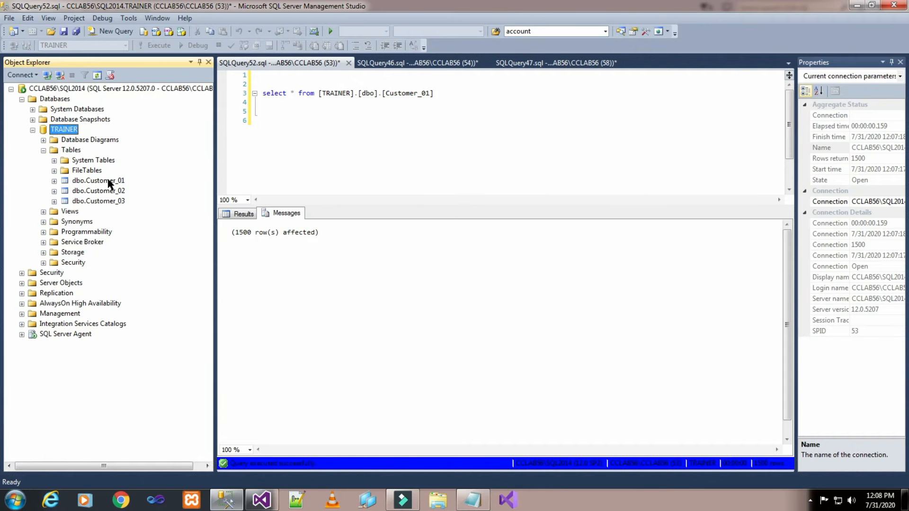
left_click(112, 181)
left_click(262, 500)
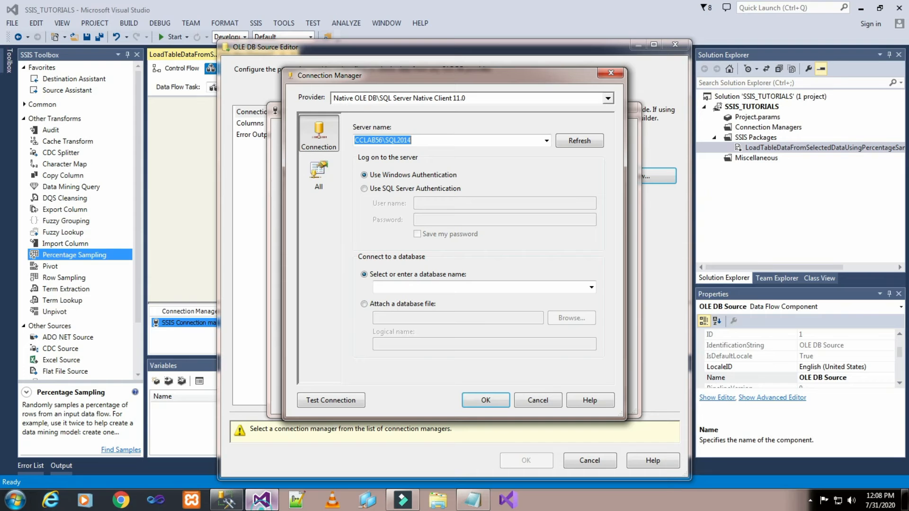
Select the TRAINER database, test the connection, and accept it as the source's connection manager
left_click(591, 288)
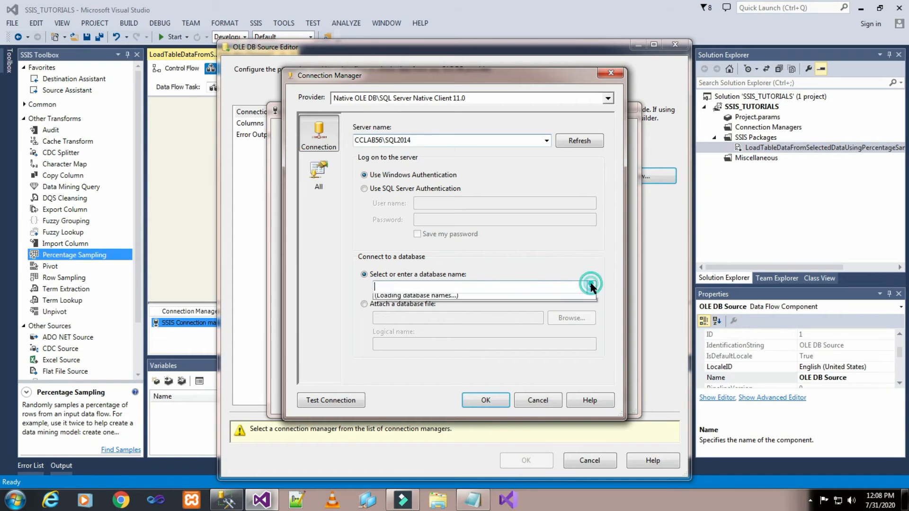
left_click(419, 333)
left_click(349, 396)
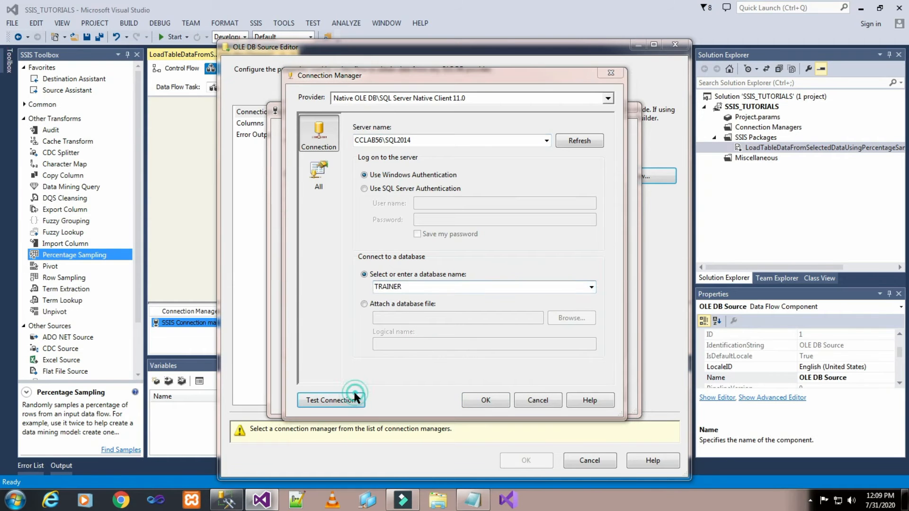
left_click(620, 266)
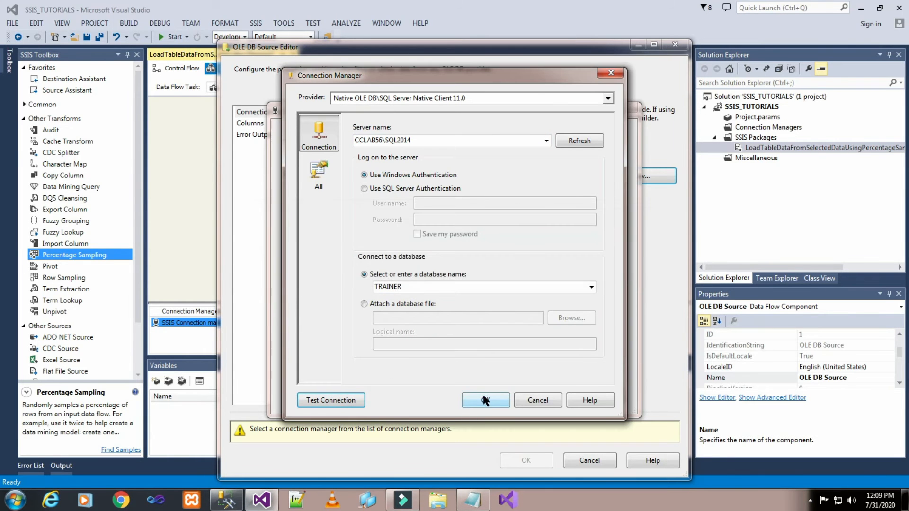
left_click(486, 400)
left_click(535, 397)
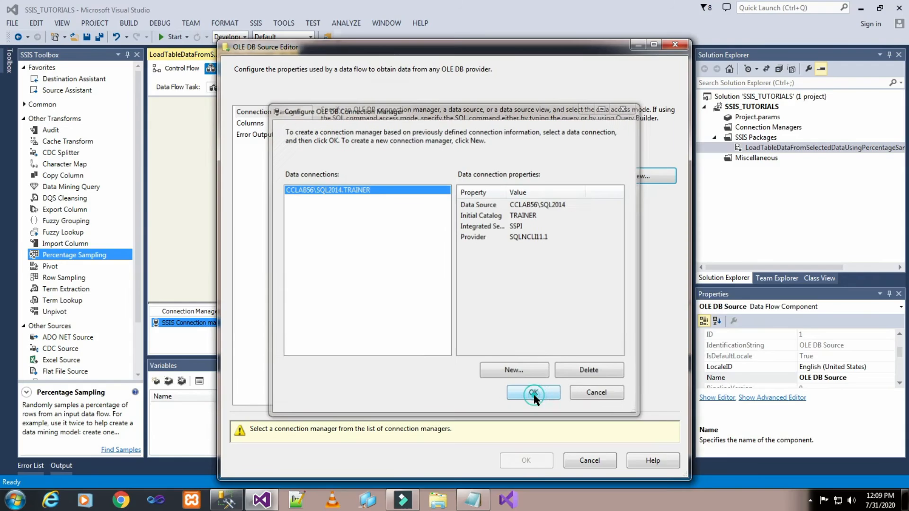
Set the source table to [dbo].[Customer_01], review its columns and error output, and confirm the source settings
left_click(592, 243)
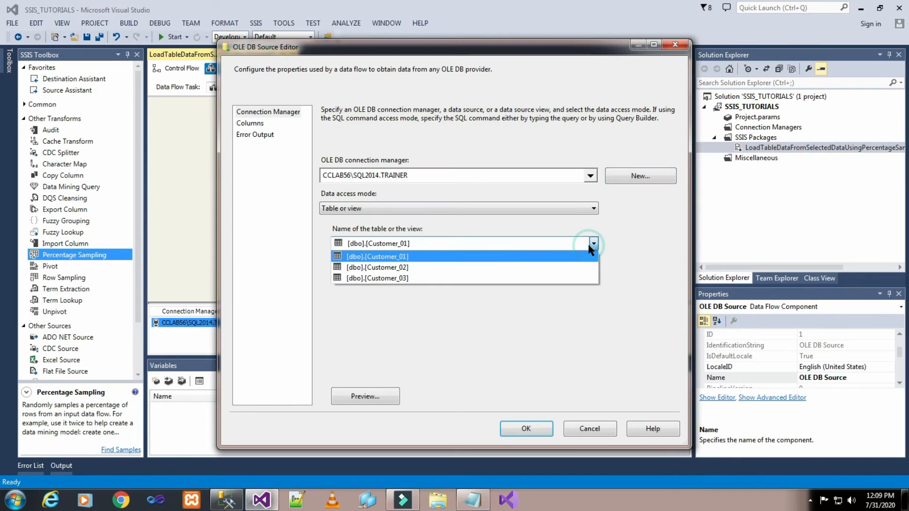
left_click(515, 258)
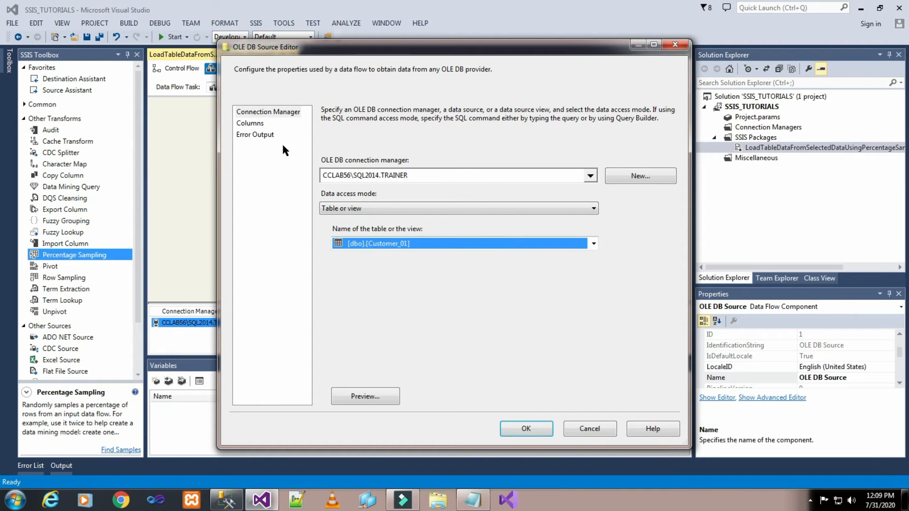
left_click(260, 125)
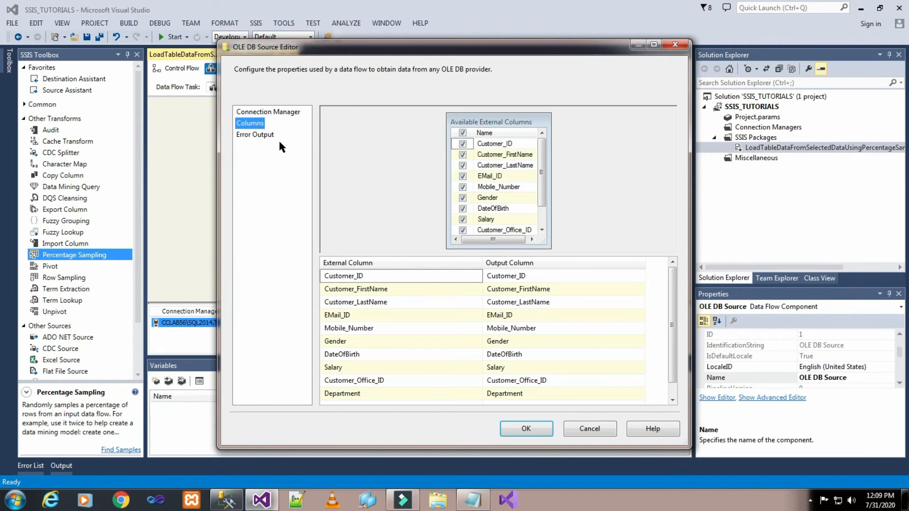
left_click(265, 135)
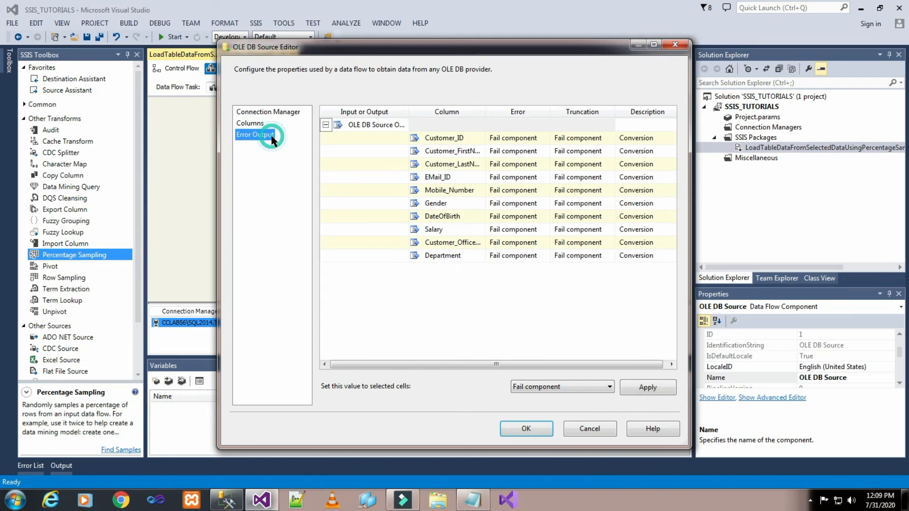
left_click(527, 429)
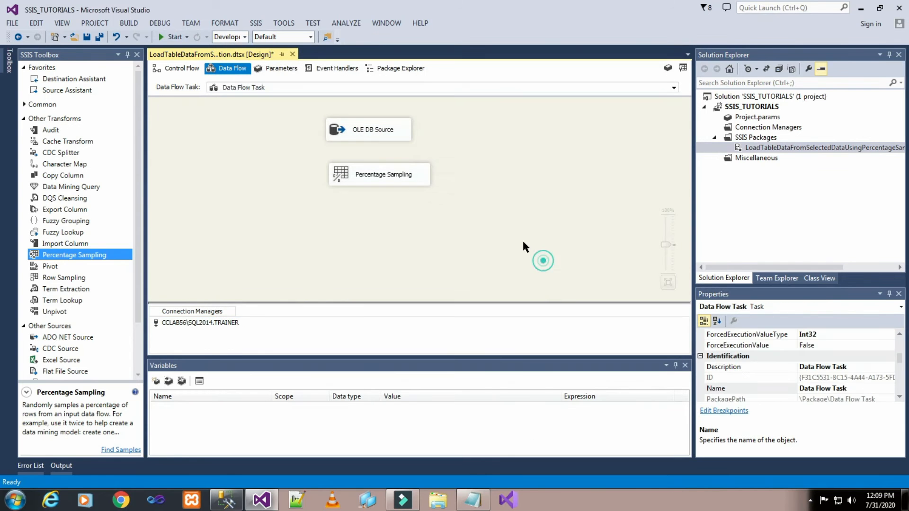
Connect the OLE DB Source's output to the Percentage Sampling transformation
left_click(360, 132)
left_click_drag(374, 156, 375, 176)
left_click(515, 156)
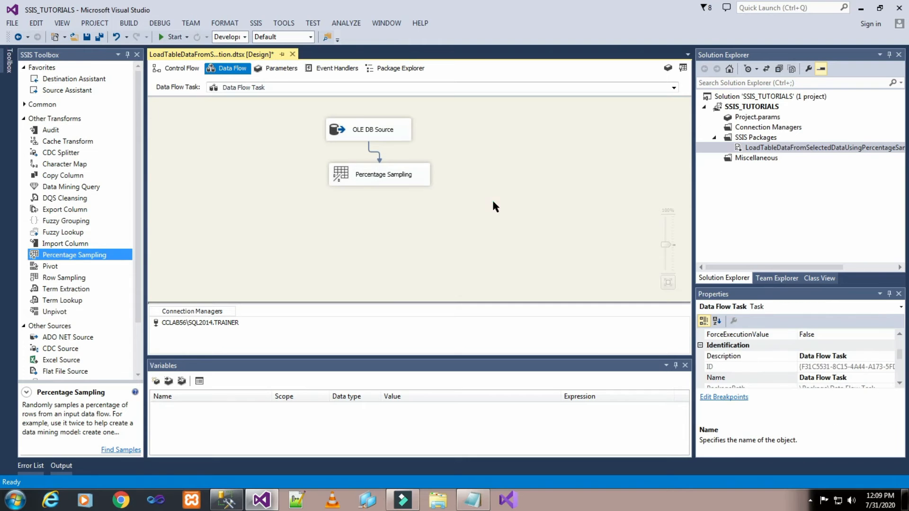
Set the Percentage Sampling transformation to 37 percent of rows, keep the default output names, and confirm its settings
double_click(391, 177)
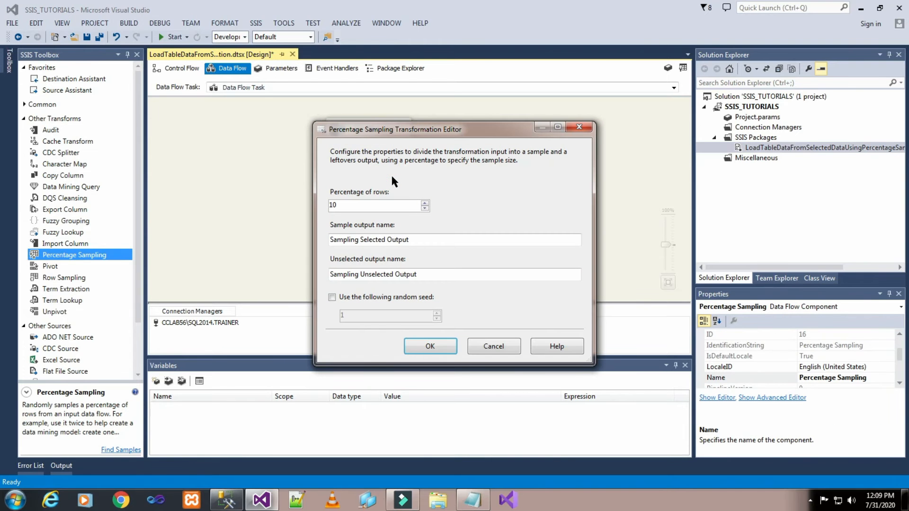
left_click_drag(356, 202, 326, 204)
type("37")
left_click_drag(408, 239, 327, 241)
left_click_drag(330, 274, 417, 274)
left_click(418, 240)
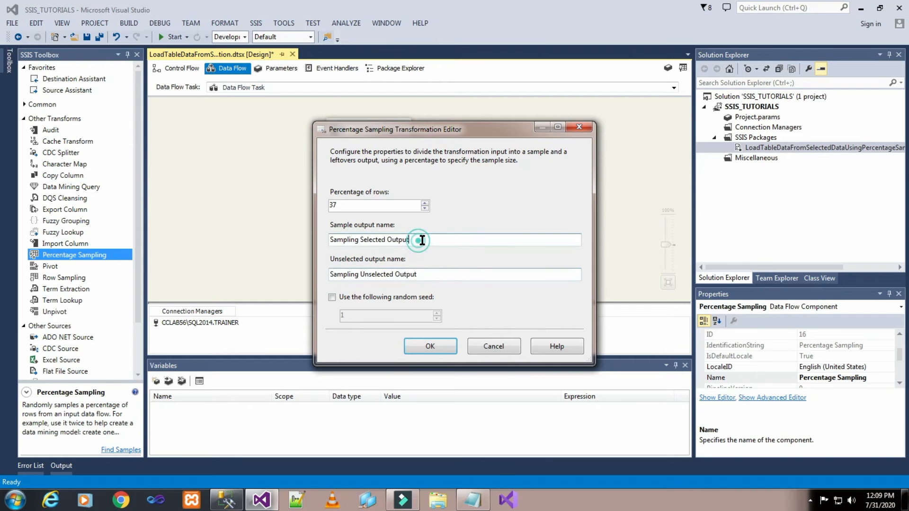
left_click(431, 348)
left_click(478, 215)
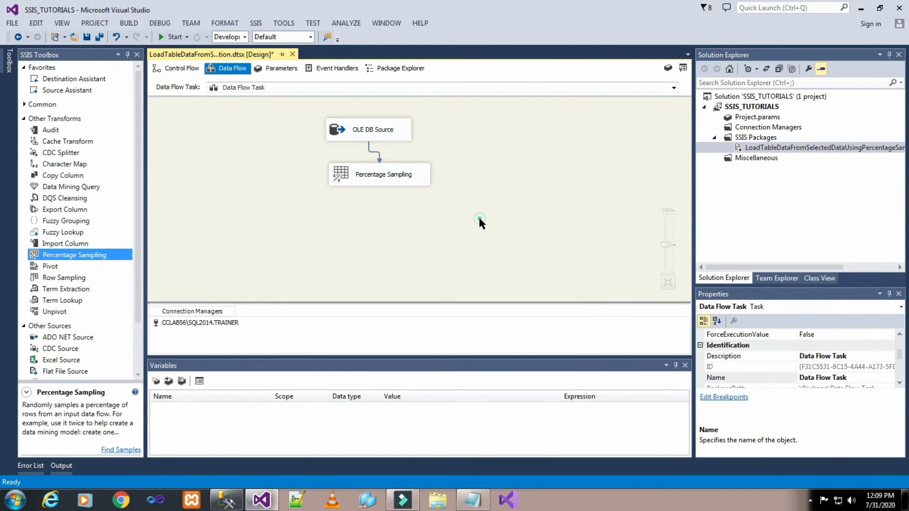
Copy "select 1500*(37/100.0) As Total_Recordes" from the Test Notepad file into the Customer_01 query in SQL Server Management Studio
left_click(227, 500)
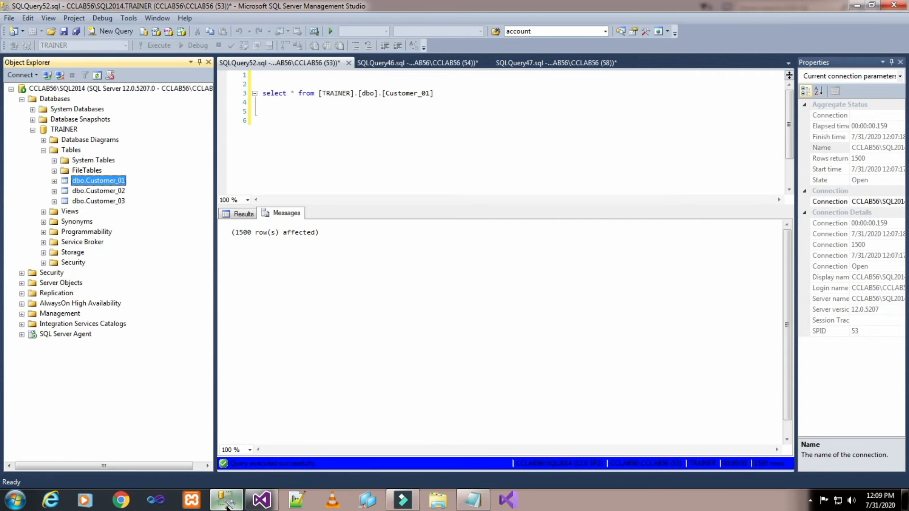
left_click(352, 122)
left_click(473, 500)
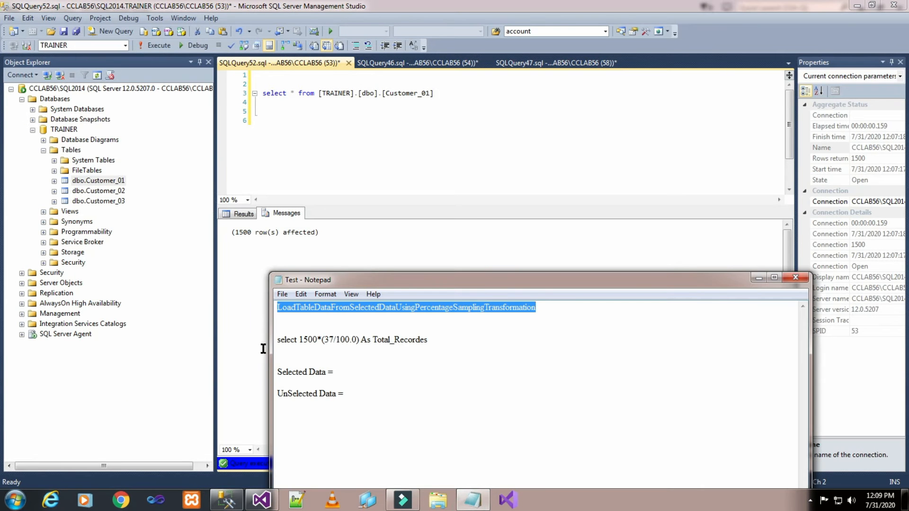
left_click_drag(277, 340, 428, 340)
right_click(426, 340)
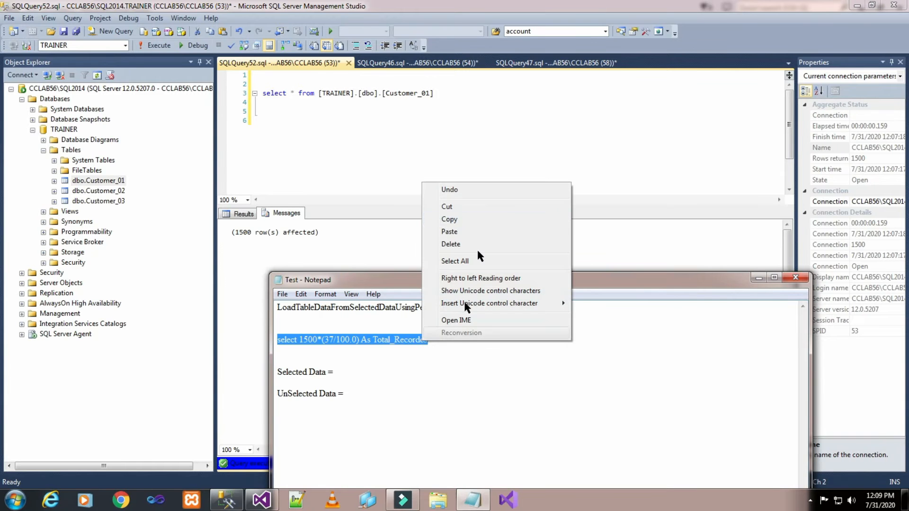
left_click(478, 217)
left_click(307, 142)
right_click(305, 140)
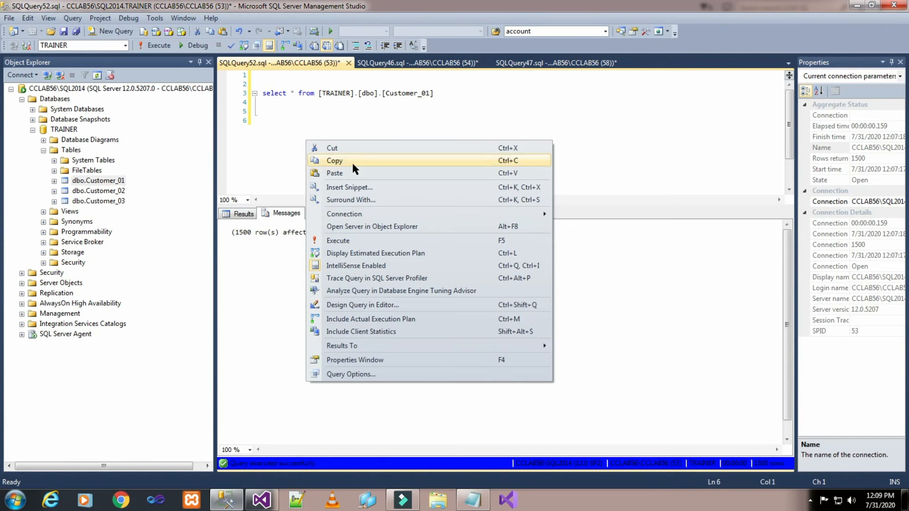
left_click(352, 169)
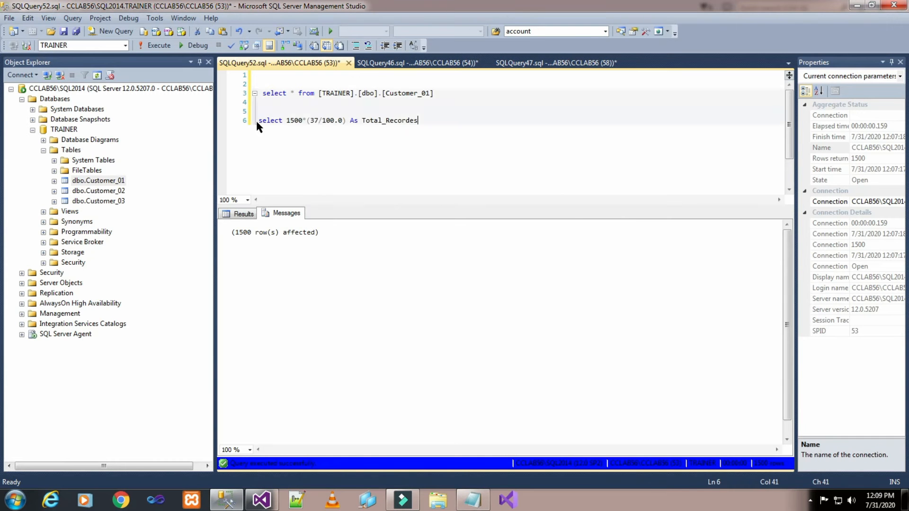
Run only the Total_Recordes query, and point out the Customer_02 and Customer_03 tables in the TRAINER database
left_click_drag(258, 120, 418, 120)
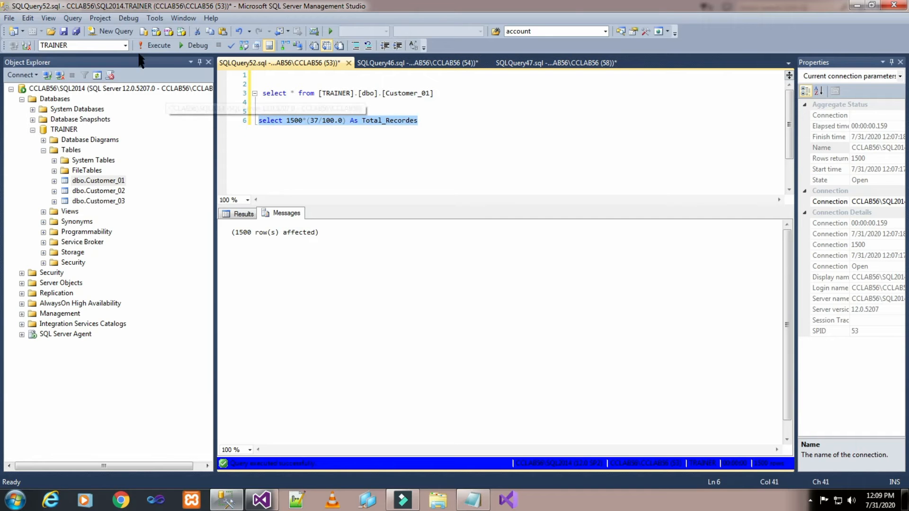
left_click(154, 45)
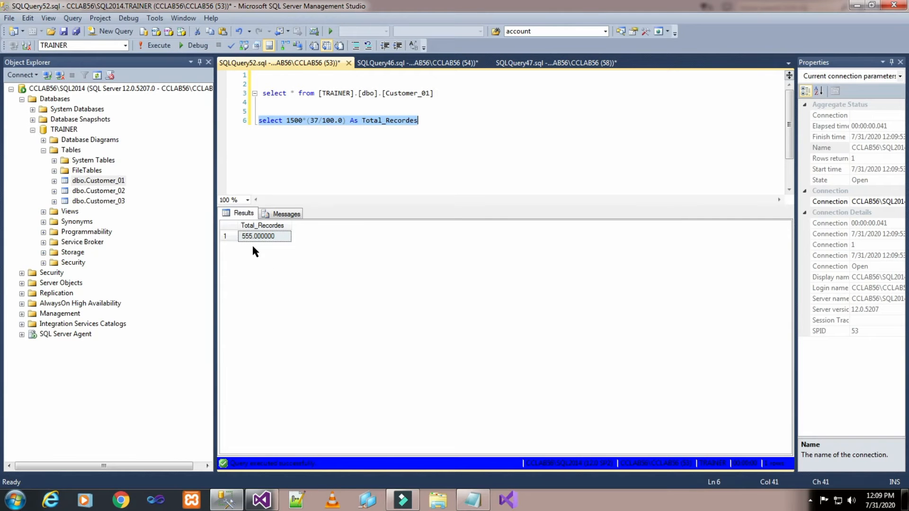
left_click(118, 191)
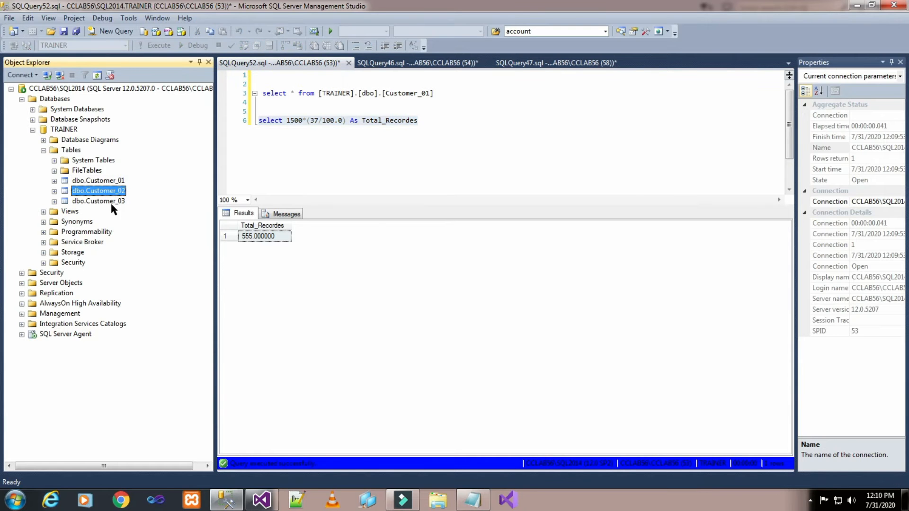
left_click(113, 202)
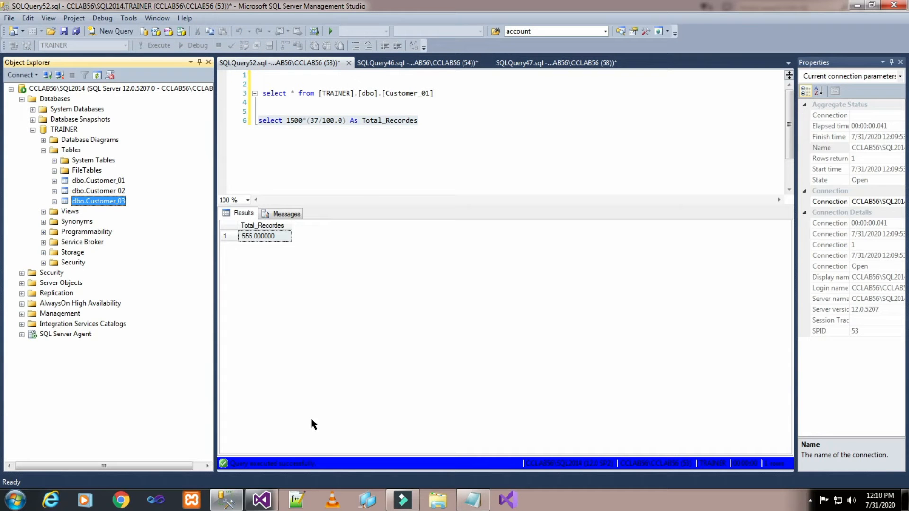
Switch back to Visual Studio and add two Multicast transformations side by side below Percentage Sampling in the data flow
left_click(261, 500)
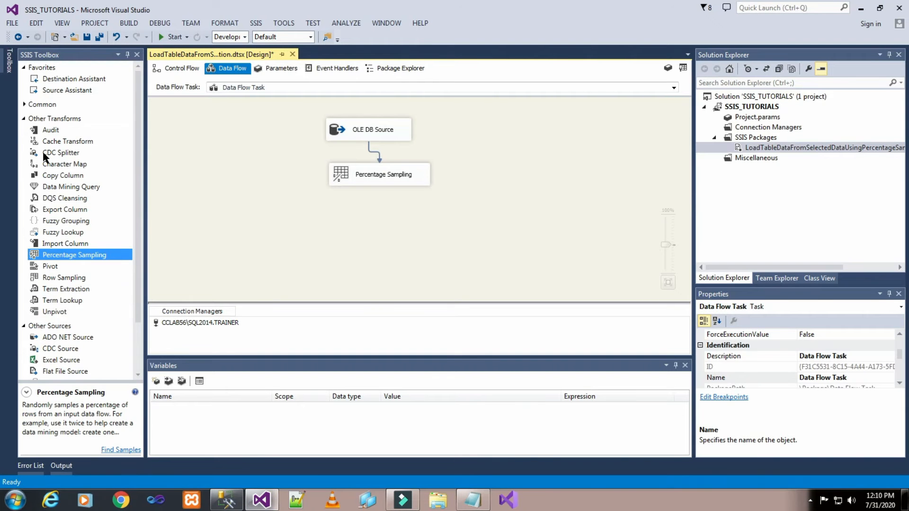
left_click(23, 119)
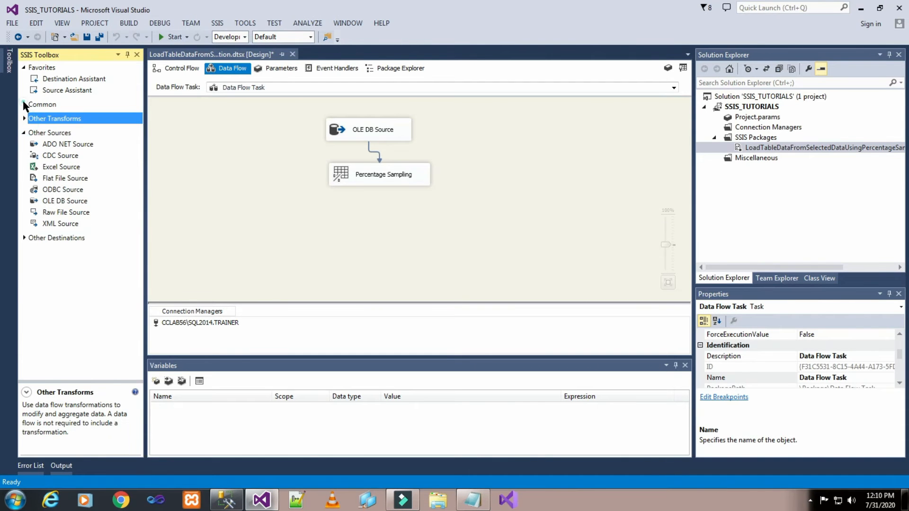
left_click(23, 104)
left_click(34, 105)
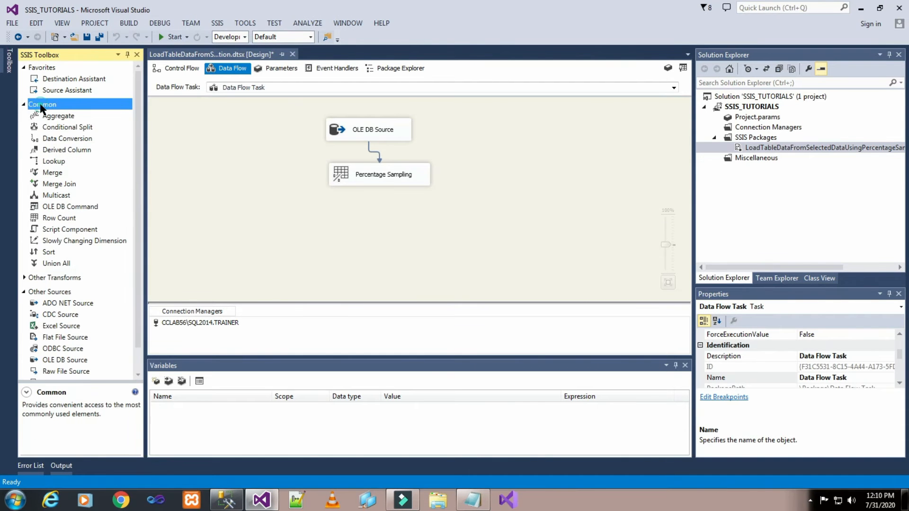
left_click(57, 197)
left_click_drag(55, 196, 272, 221)
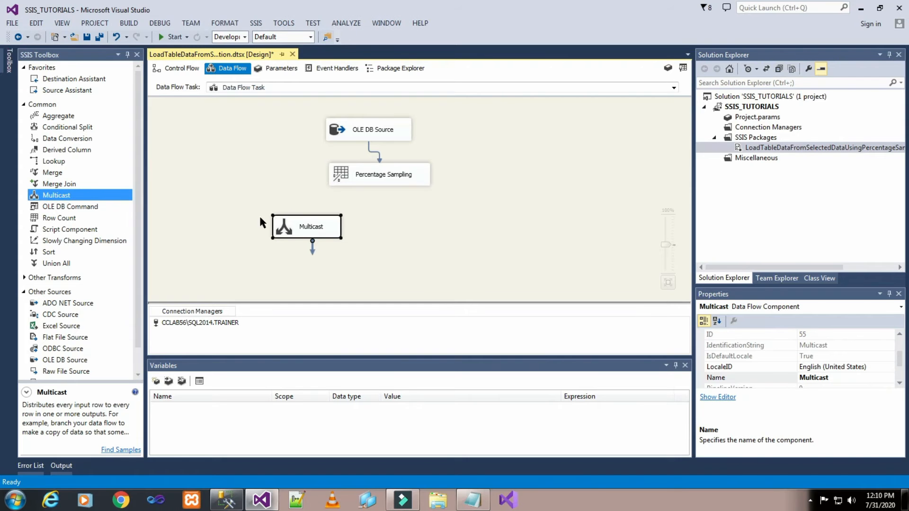
left_click_drag(81, 197, 388, 215)
left_click(493, 196)
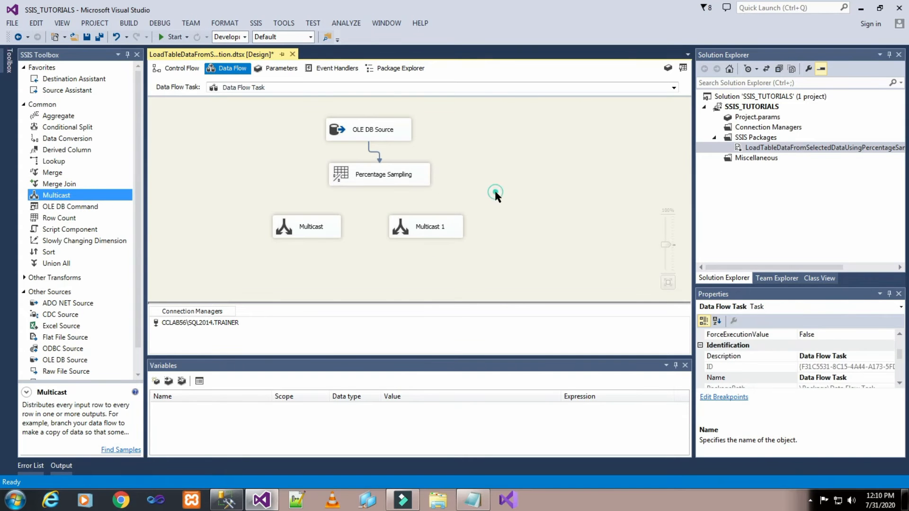
Rename the first Multicast transformation as Selected_Data
left_click(310, 228)
right_click(309, 223)
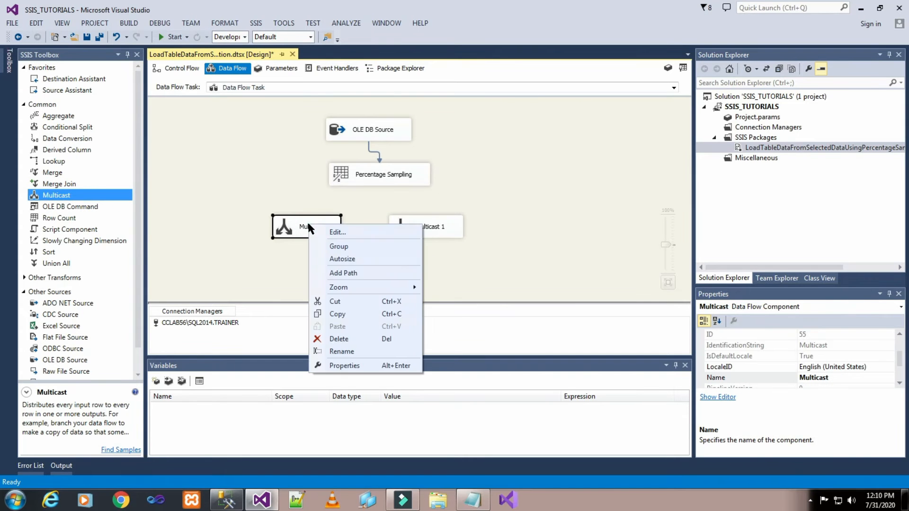
left_click(346, 356)
type("Selec")
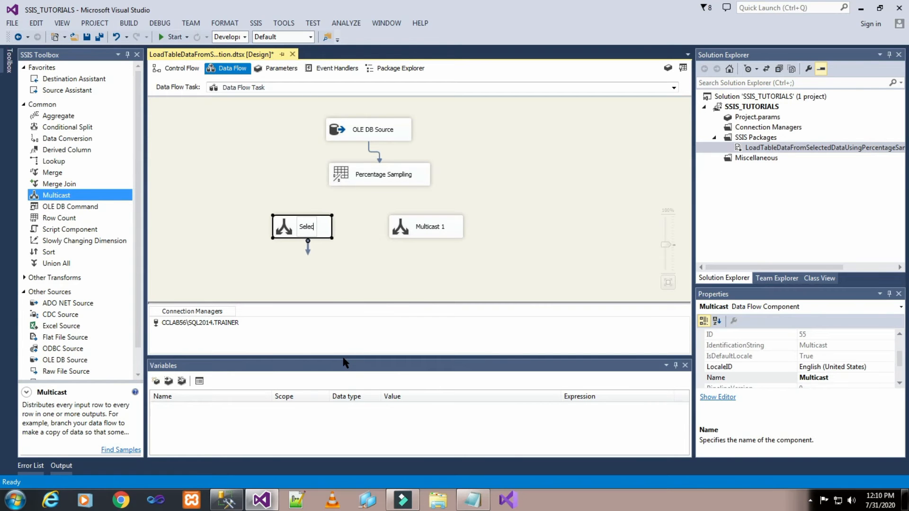
type("ted_Data")
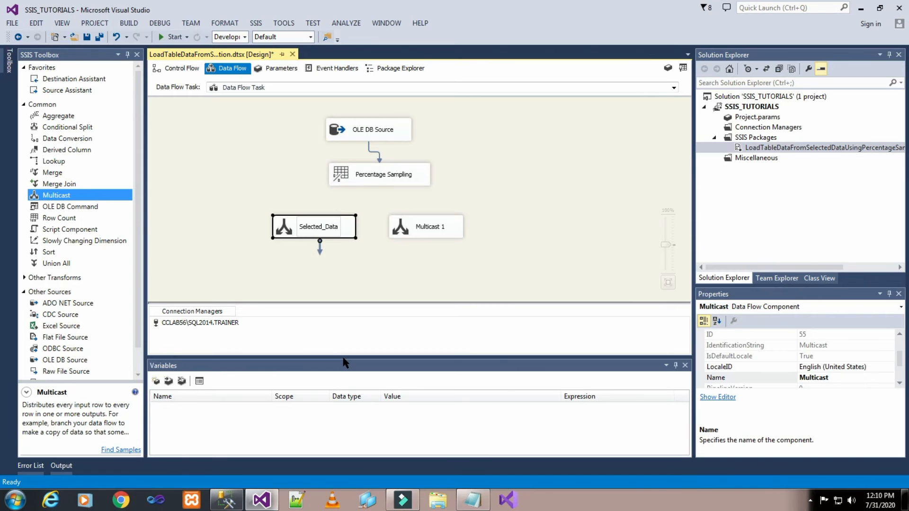
left_click(527, 229)
Rename the second Multicast transformation as UnSelected_Data
left_click(449, 225)
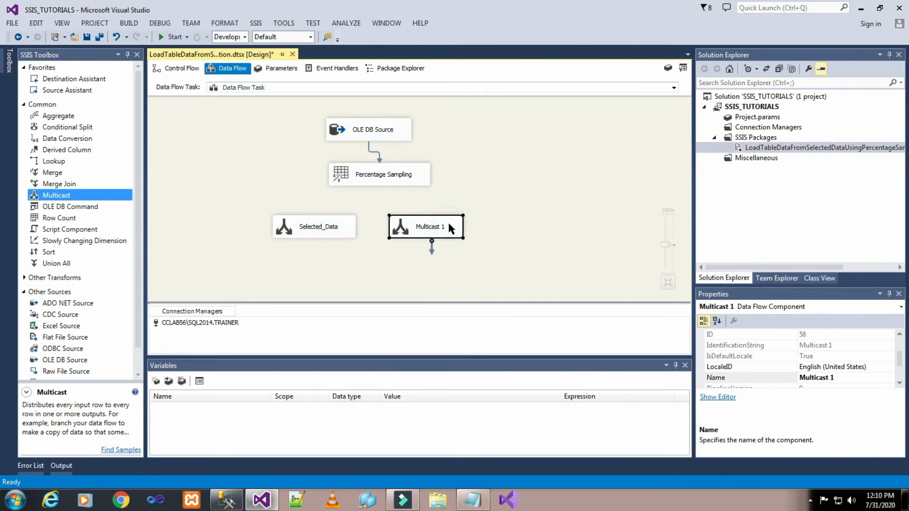
right_click(450, 225)
left_click(481, 351)
type("UnSelected")
type("_Data")
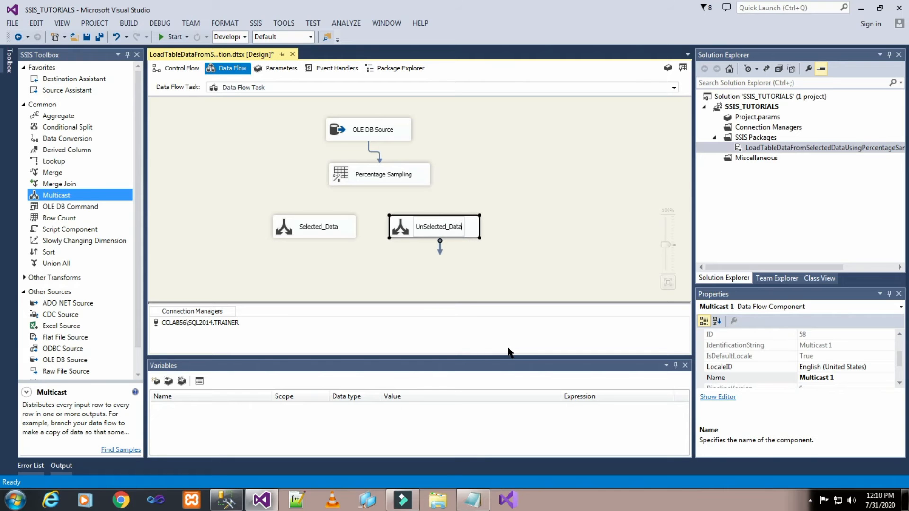
left_click(511, 184)
Connect Percentage Sampling to Selected_Data, using Sampling Selected Output as the output and Multicast Input 1 as the input
left_click(377, 180)
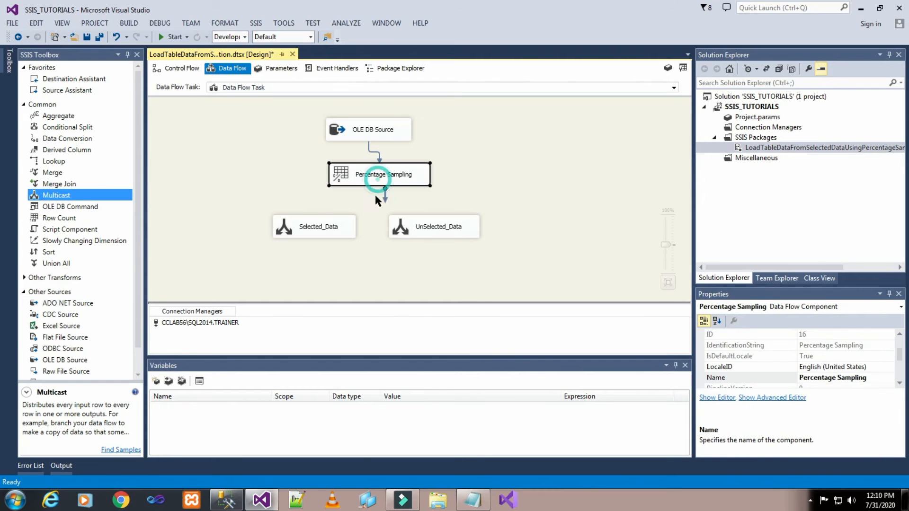
left_click_drag(385, 202, 305, 217)
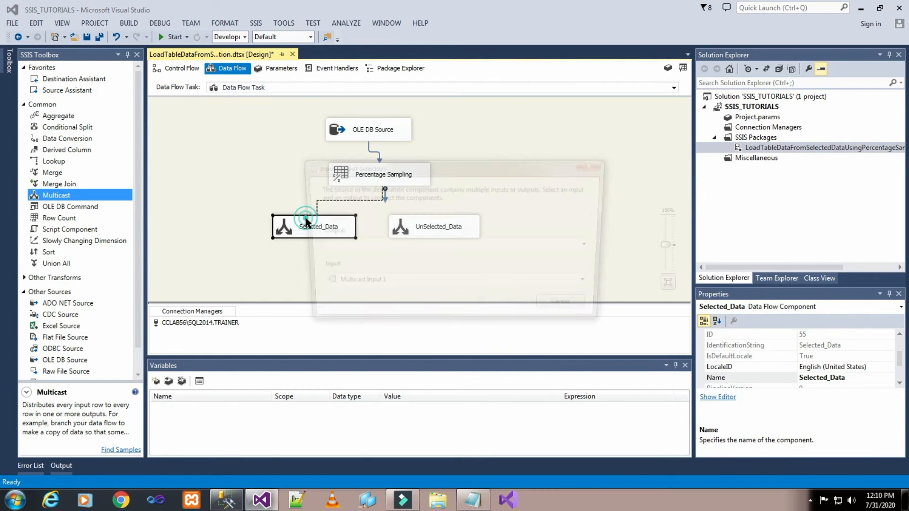
left_click(596, 246)
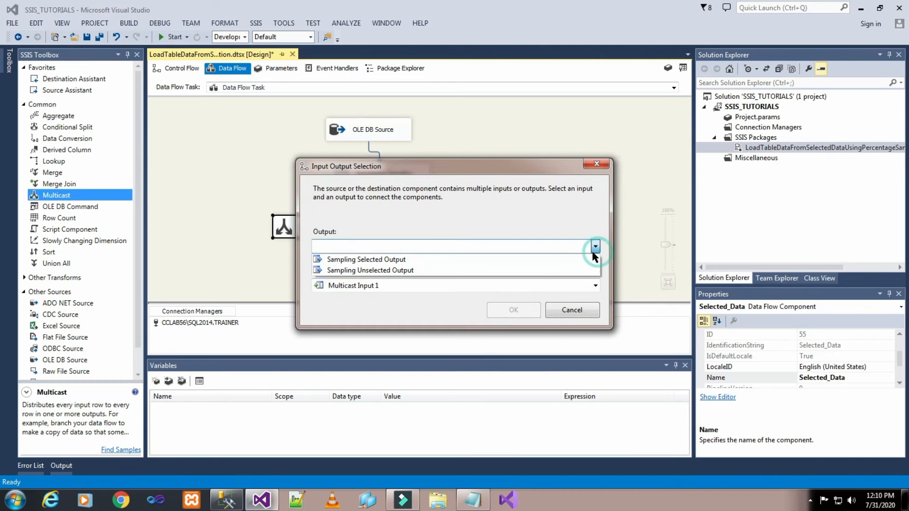
left_click(555, 261)
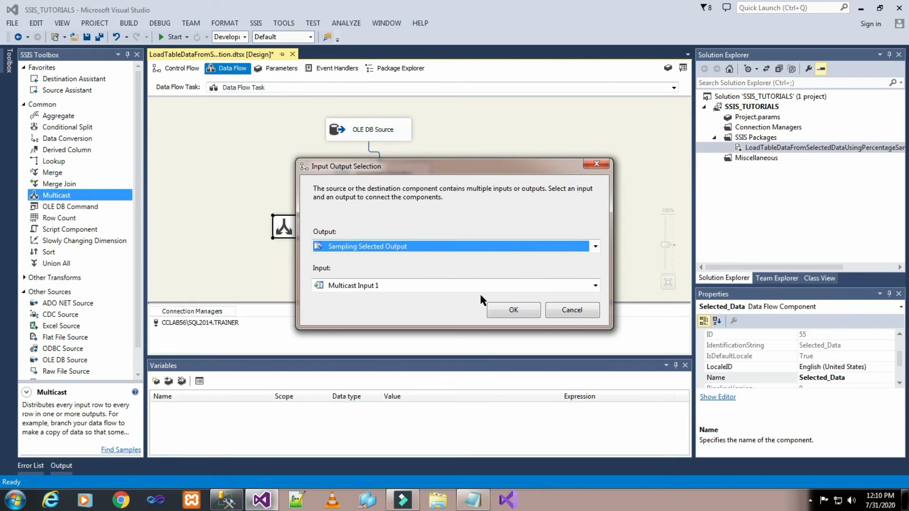
left_click(514, 310)
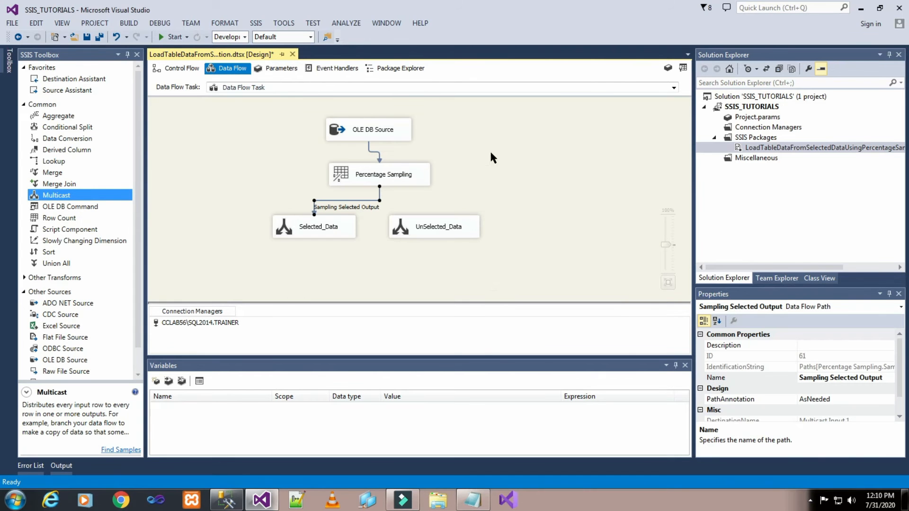
Connect the Sampling Unselected Output of Percentage Sampling to the UnSelected_Data Multicast
left_click(399, 184)
left_click_drag(385, 192, 439, 227)
left_click(500, 239)
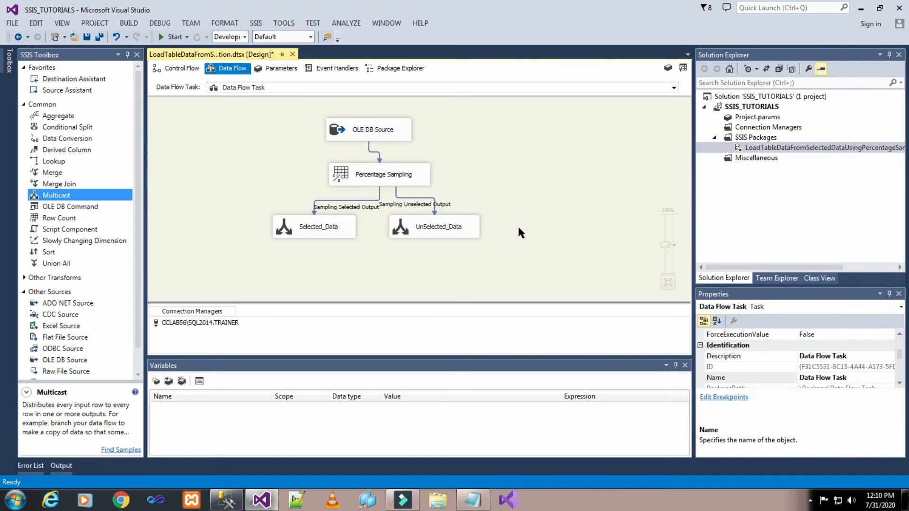
Review the settings of the UnSelected_Data Multicast transformation and close its editor
double_click(439, 229)
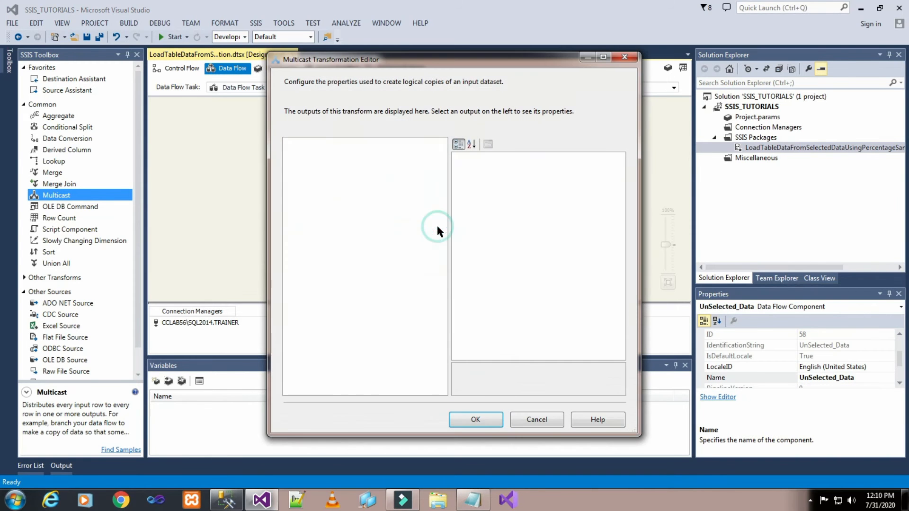
left_click(476, 420)
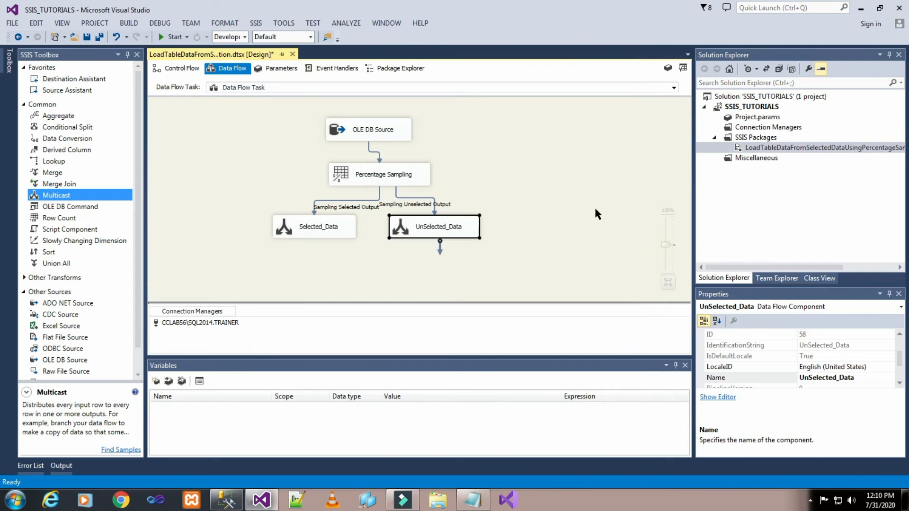
left_click(524, 178)
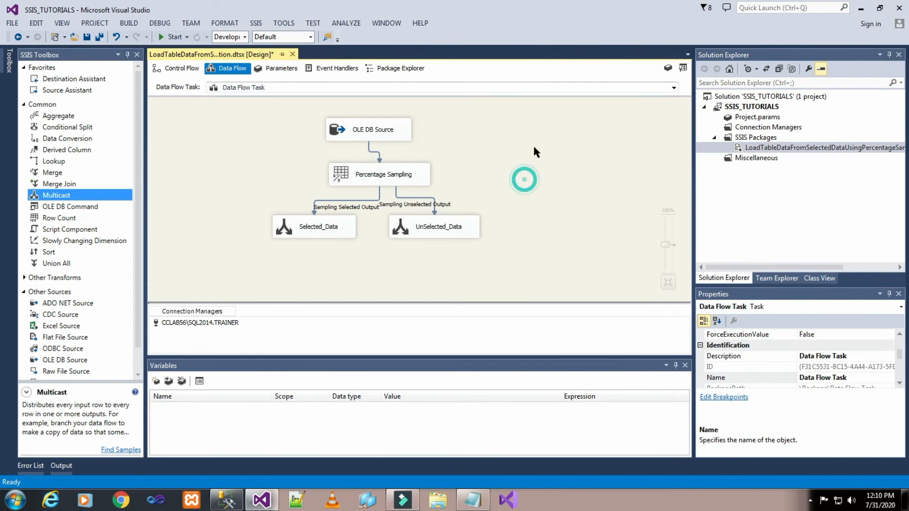
Enable the data viewer on the Sampling Selected Output path and confirm the path settings
double_click(350, 201)
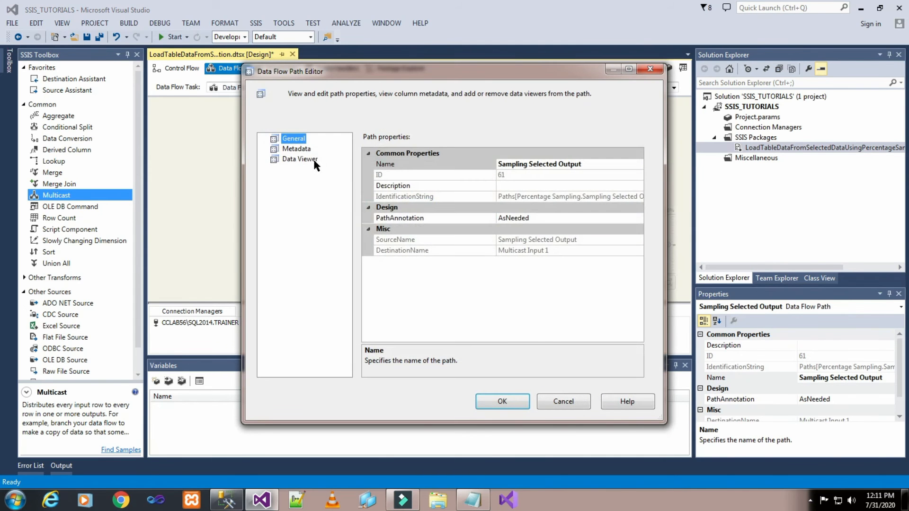
left_click(315, 160)
left_click(393, 141)
left_click(504, 403)
left_click(556, 205)
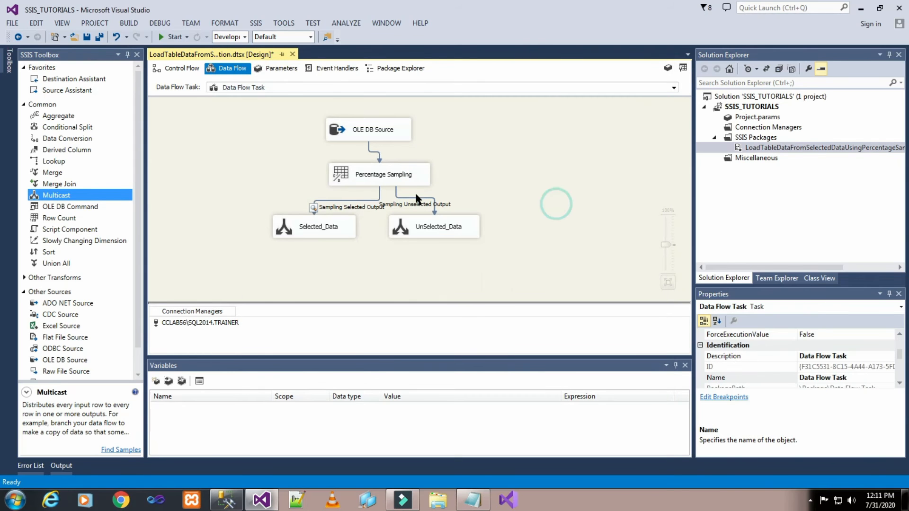
Enable the data viewer on the Sampling Unselected Output path and confirm the path settings
double_click(410, 198)
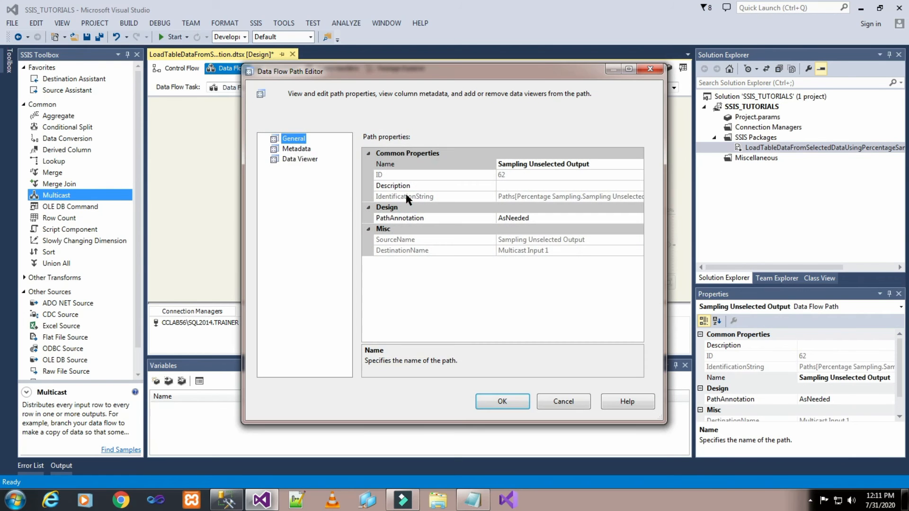
left_click(300, 160)
left_click(410, 139)
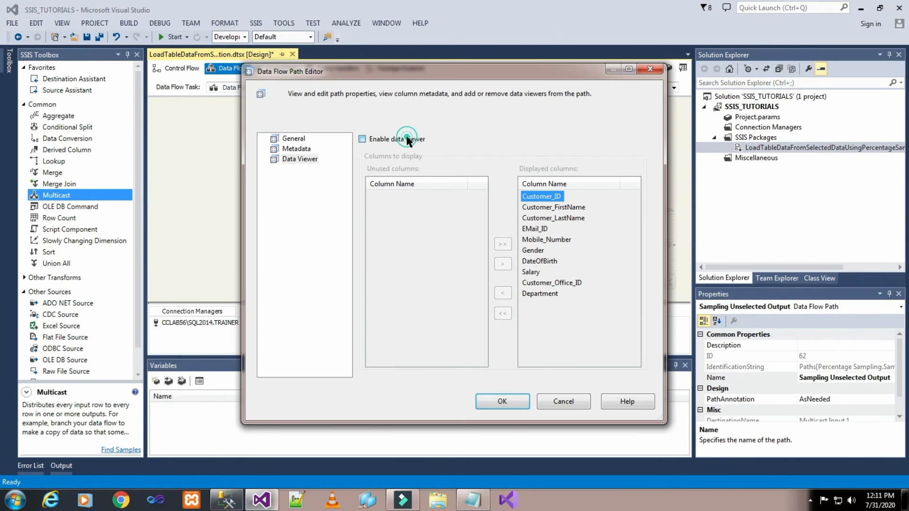
left_click(518, 401)
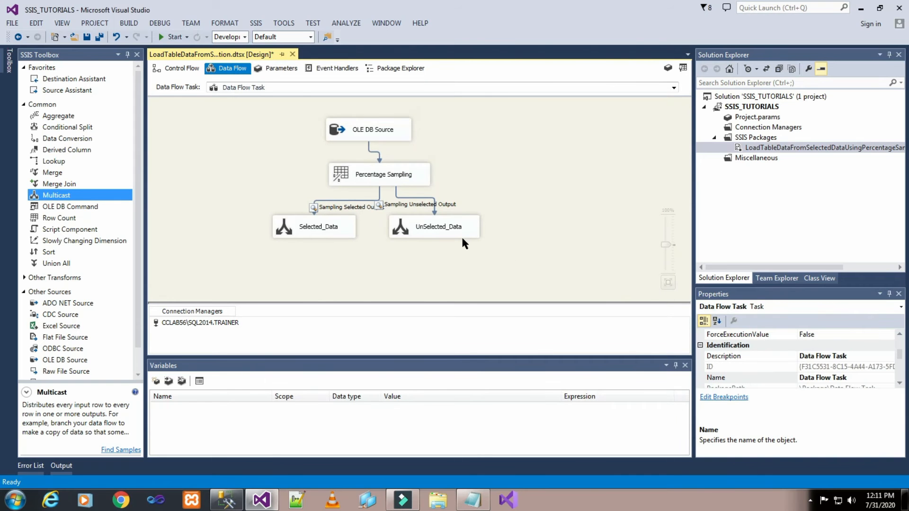
Save and run the package, and dock the Sampling Selected Output data viewer beside the Sampling Unselected Output viewer
left_click(86, 36)
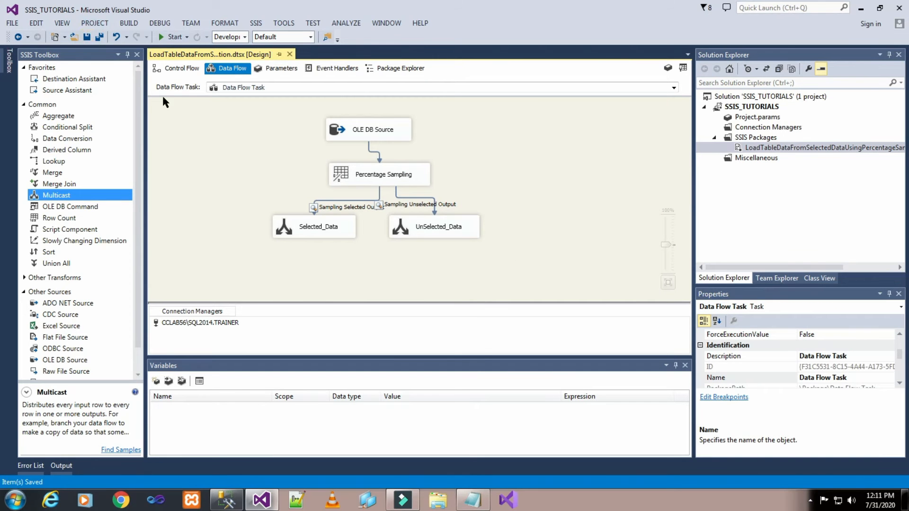
left_click(175, 37)
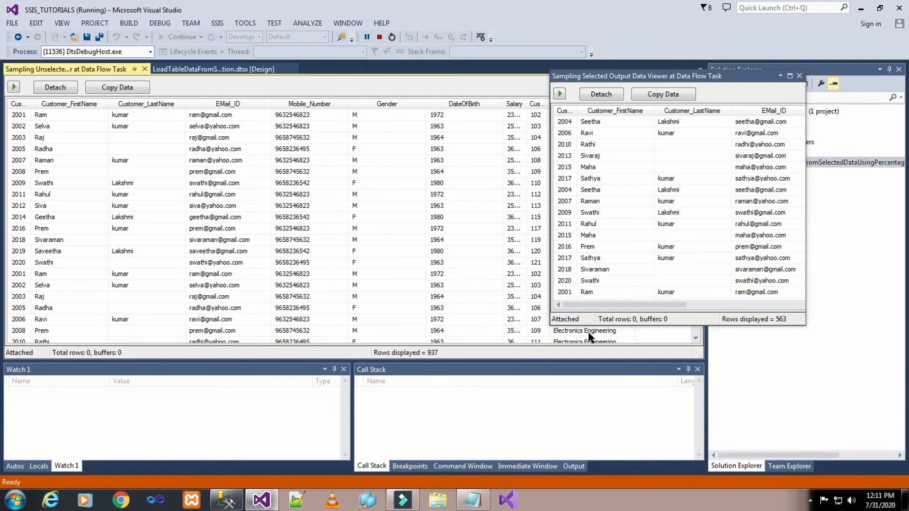
left_click(608, 78)
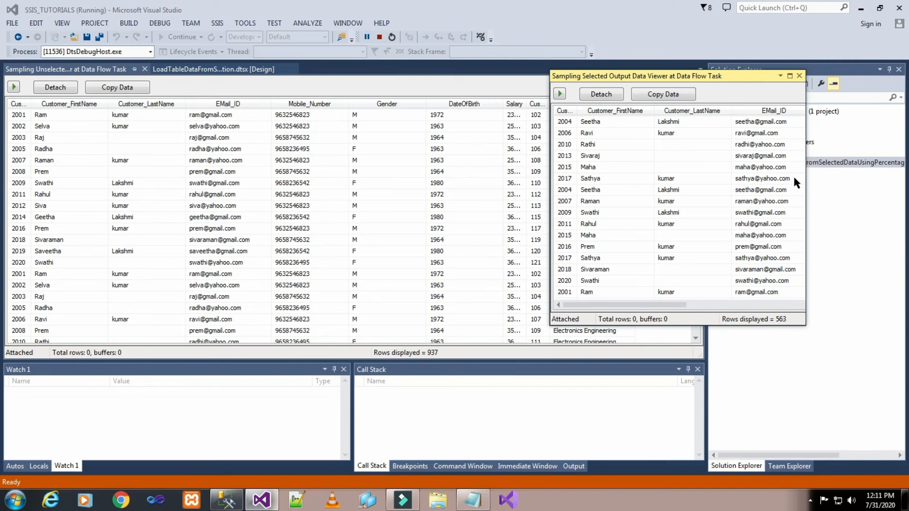
left_click_drag(662, 79, 394, 212)
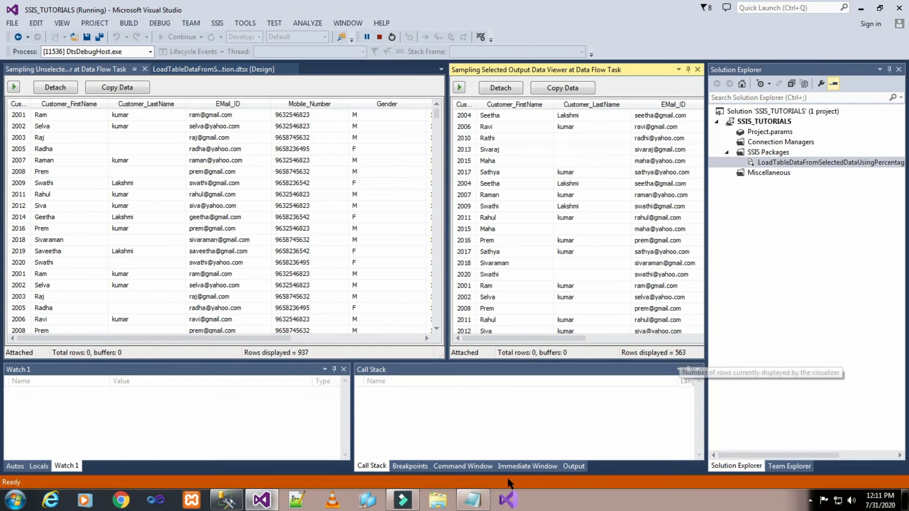
In the Test file in Notepad, record the displayed row counts as Selected Data = 563 and UnSelected Data = 937
left_click(472, 500)
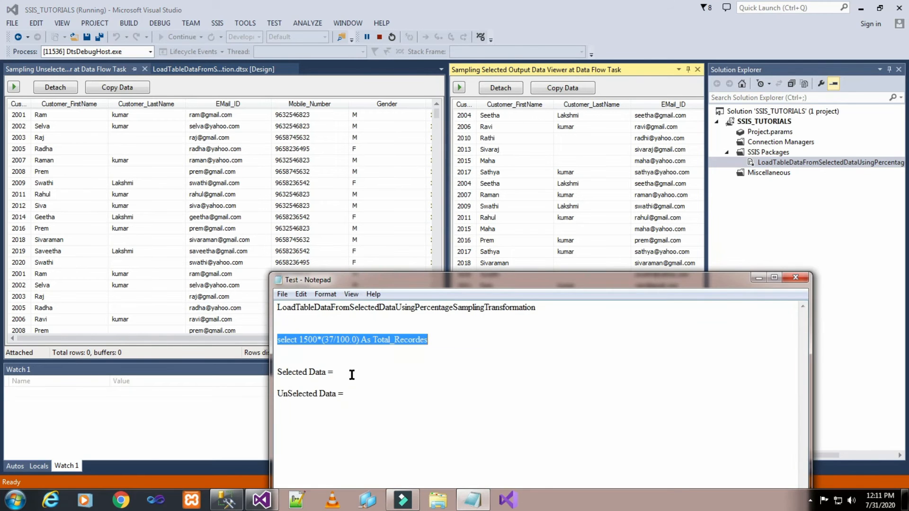
left_click(352, 374)
type("563")
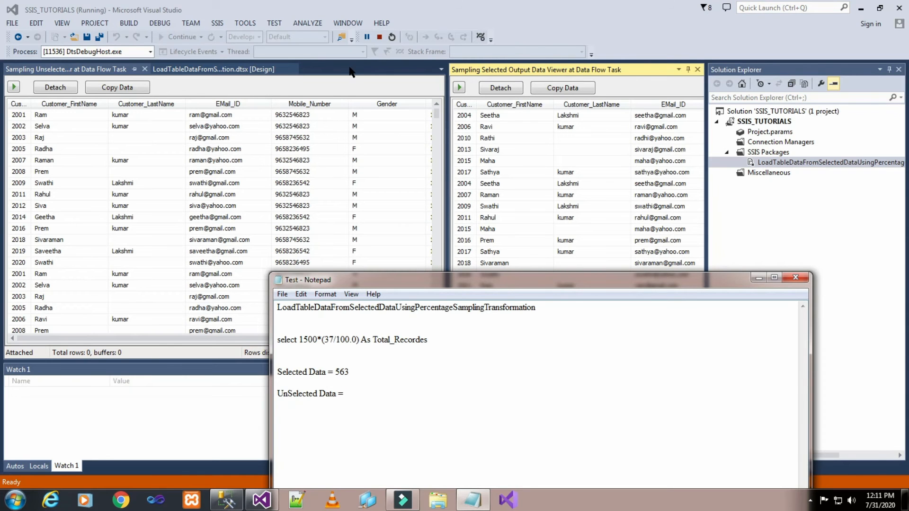
left_click(46, 77)
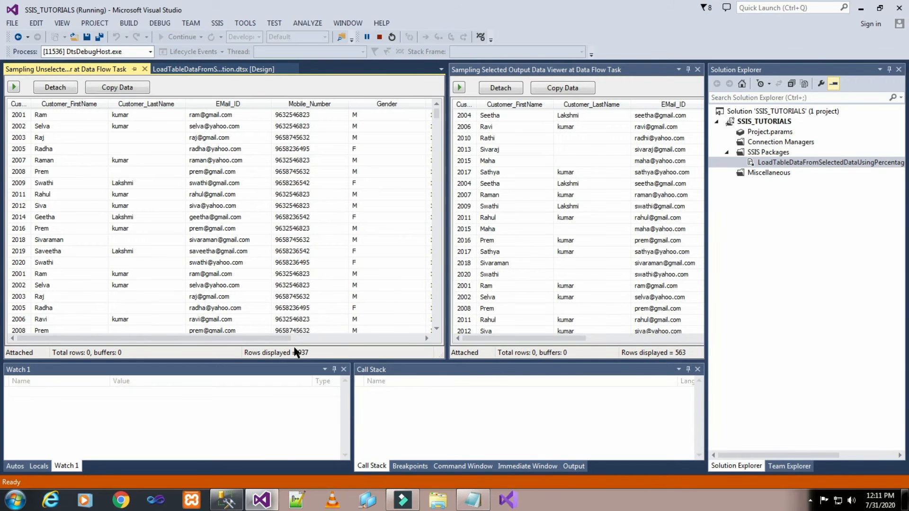
left_click(473, 500)
left_click(388, 397)
type("937")
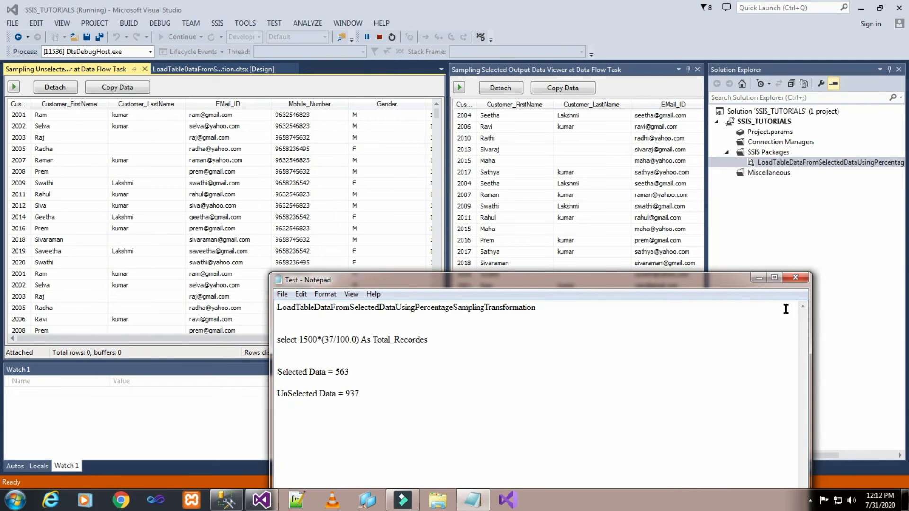
left_click(757, 280)
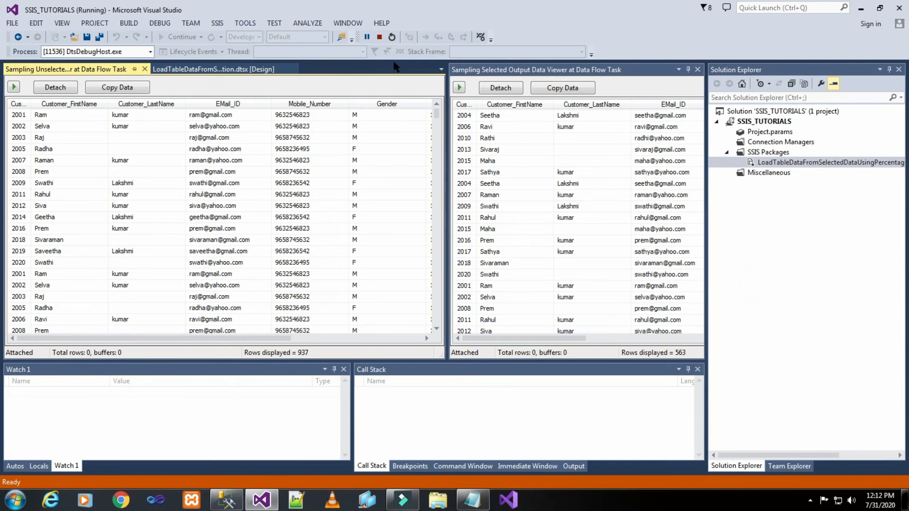
Stop the package run and delete the Selected_Data and UnSelected_Data Multicasts from the data flow
left_click(378, 36)
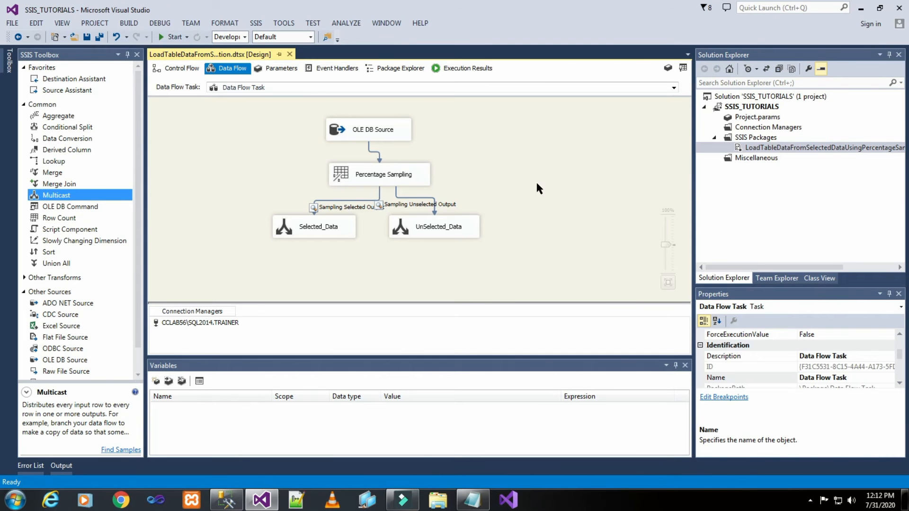
left_click(323, 226)
key("Delete")
left_click(417, 227)
key("Delete")
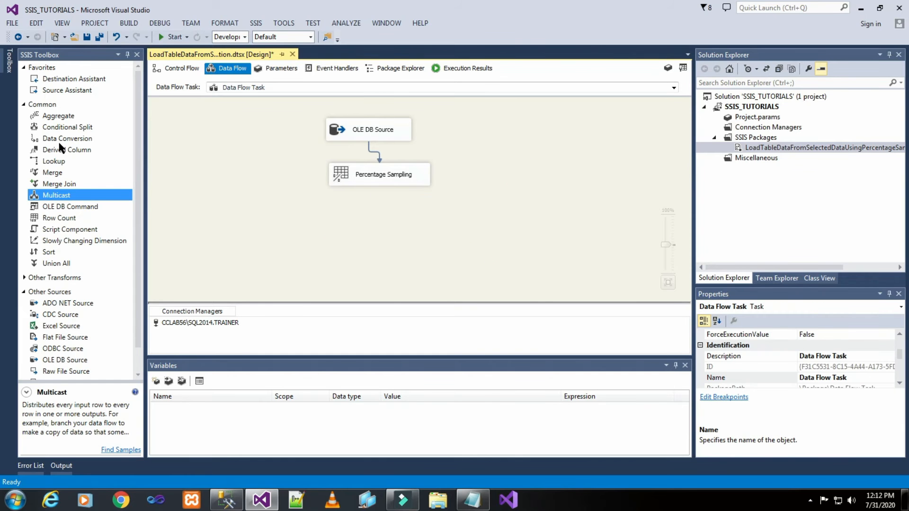
Add two OLE DB Destinations side by side below Percentage Sampling in the data flow
left_click(23, 105)
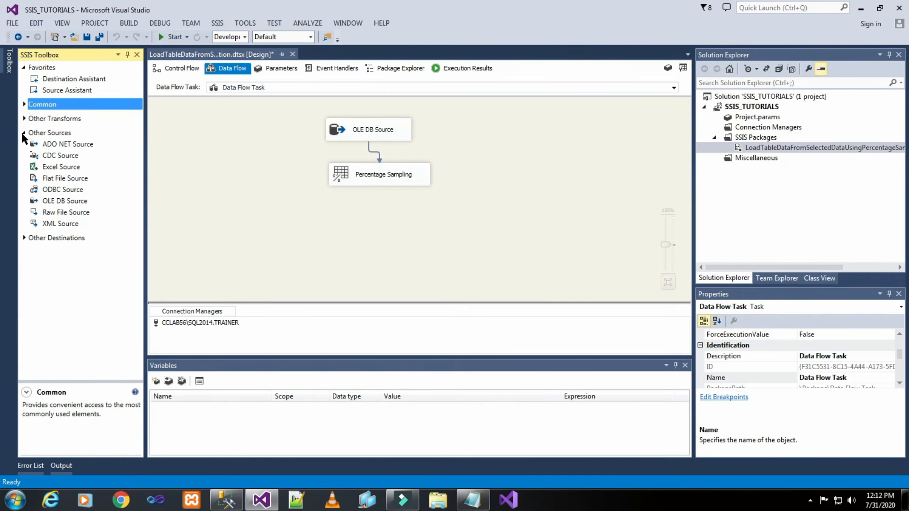
left_click(23, 134)
left_click(24, 147)
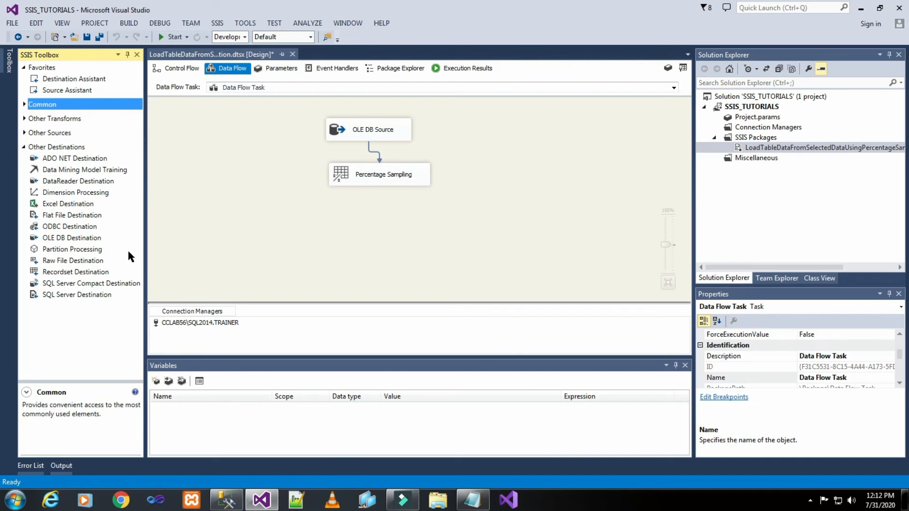
left_click_drag(71, 238, 277, 224)
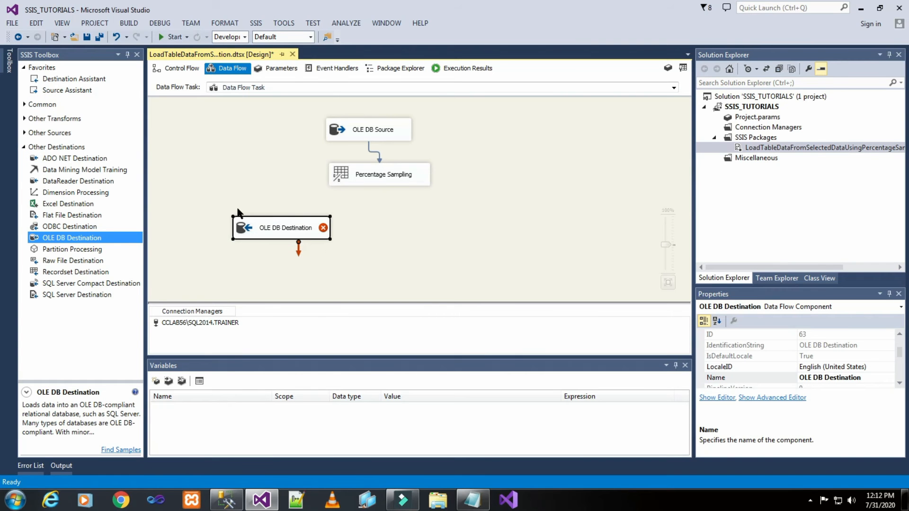
left_click_drag(89, 241, 393, 219)
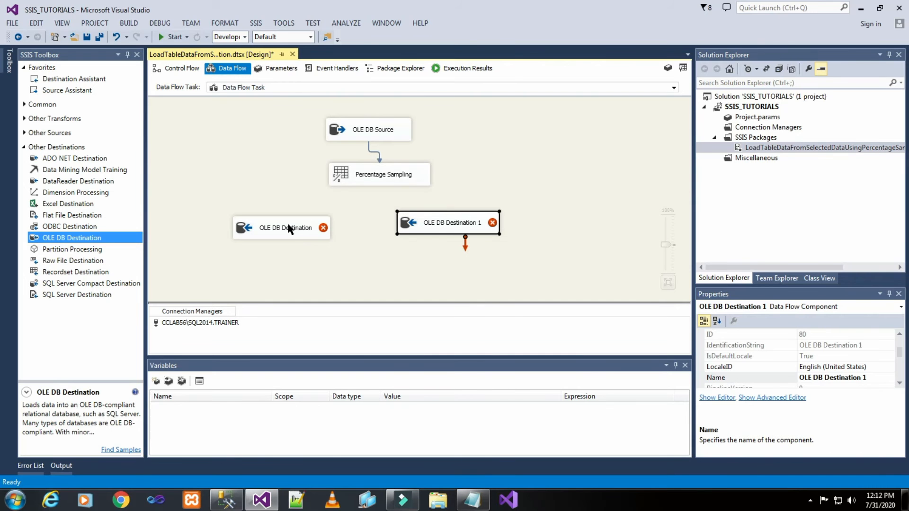
left_click_drag(289, 228, 312, 226)
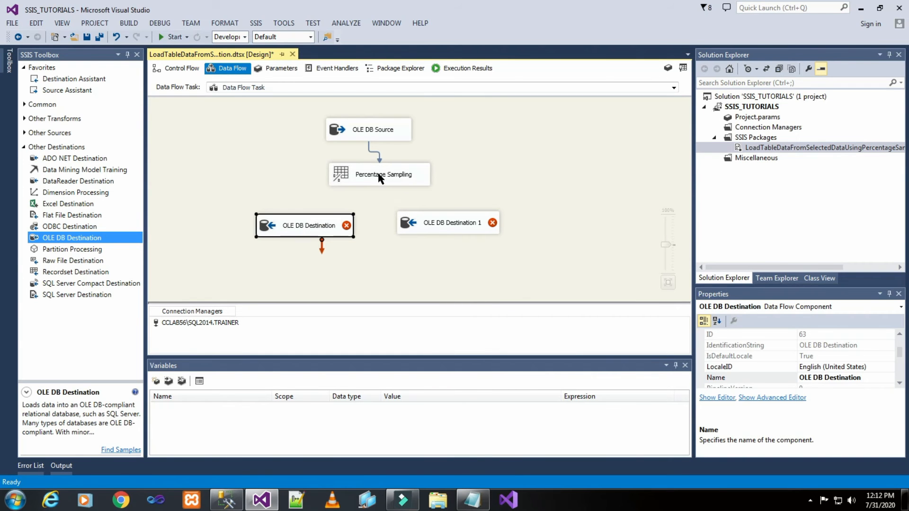
Rename the first OLE DB Destination as Selected_Tbl_Customer_02
left_click(387, 179)
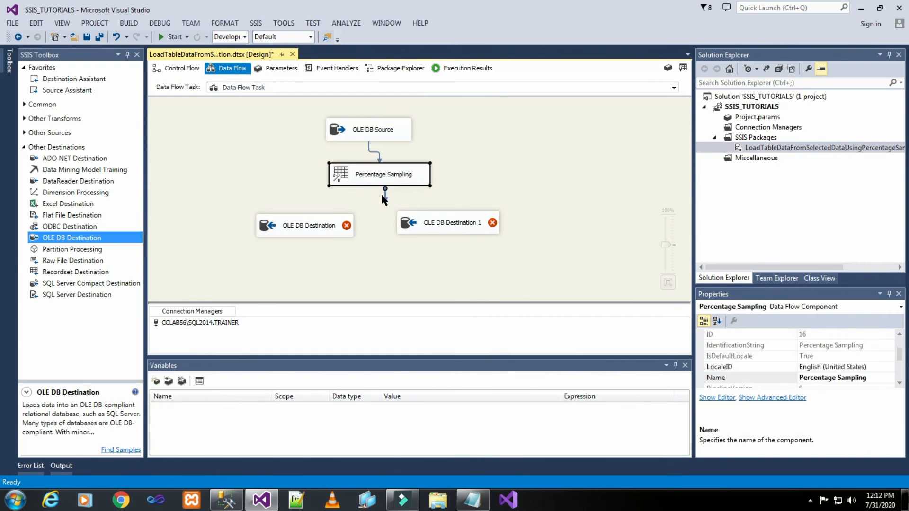
left_click(322, 226)
right_click(326, 227)
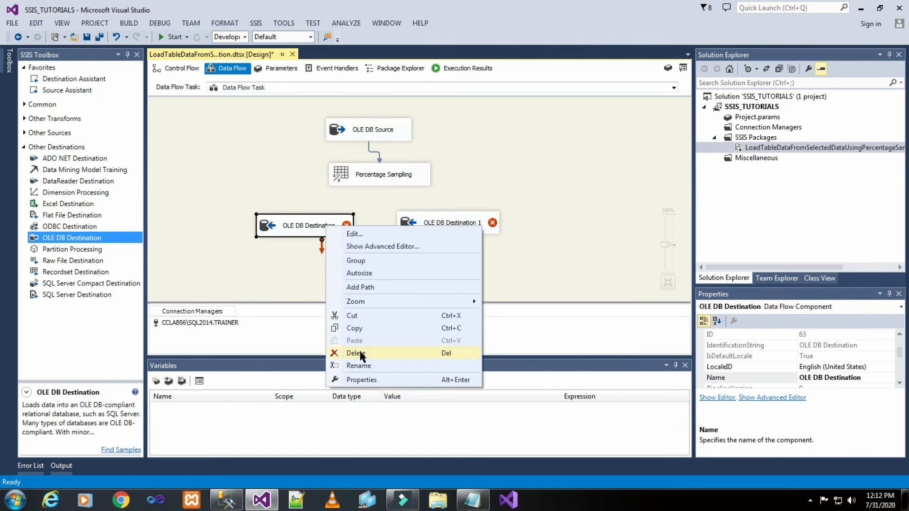
left_click(359, 366)
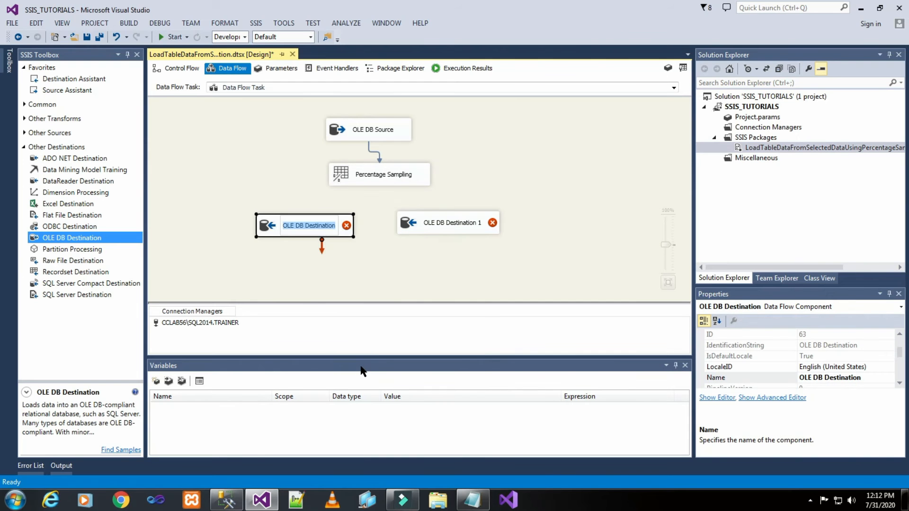
type("Selected_")
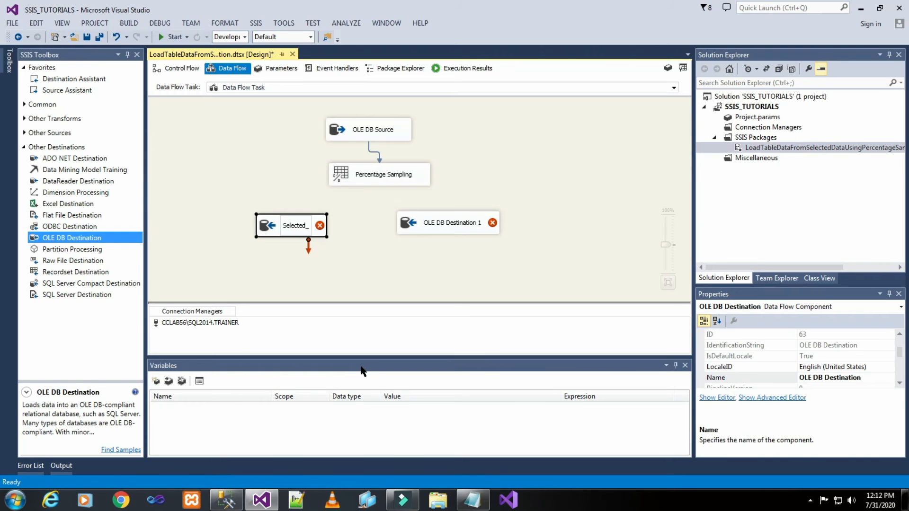
type("Tbl")
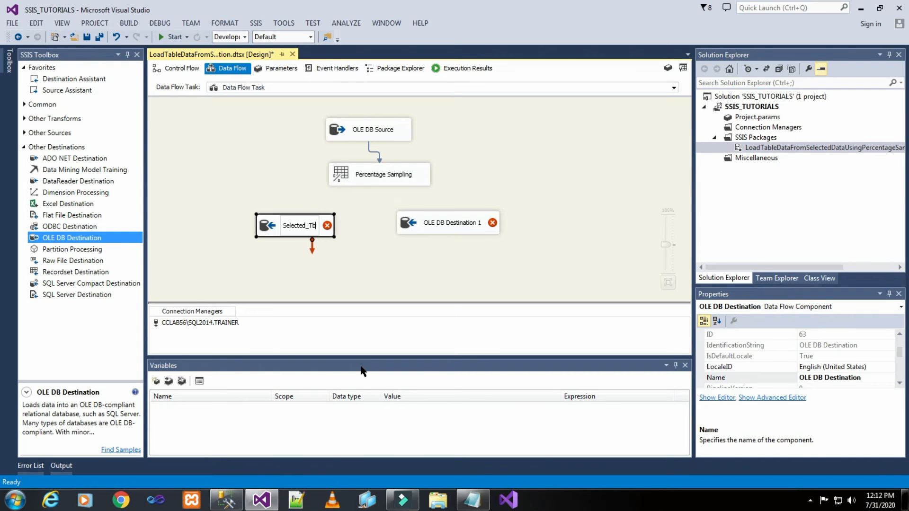
type("_C")
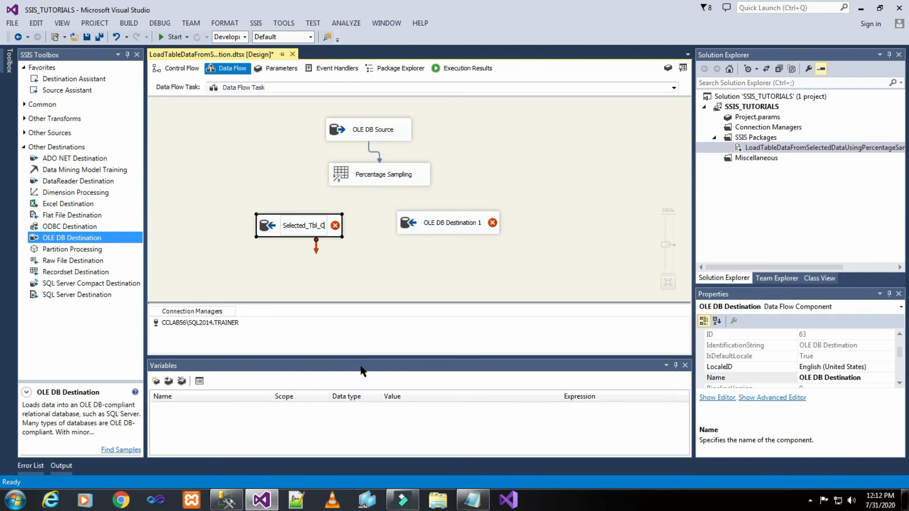
type("ust")
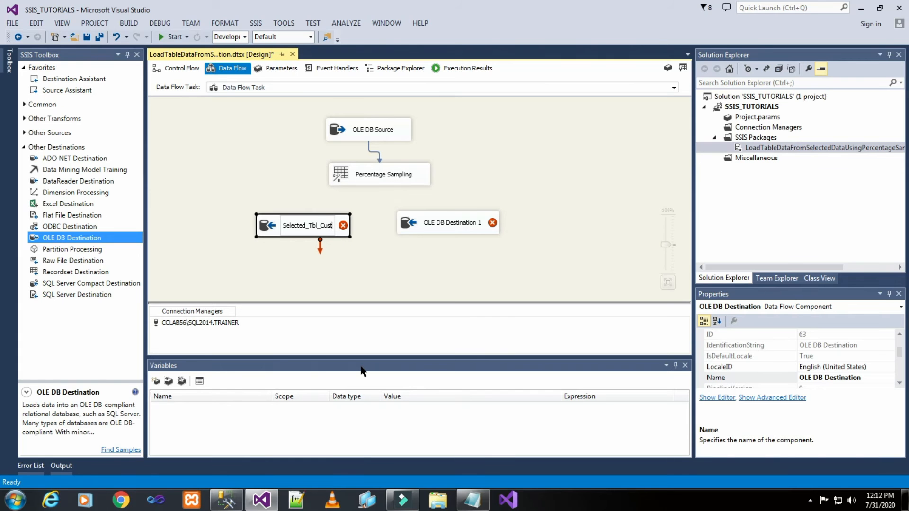
type("omer_")
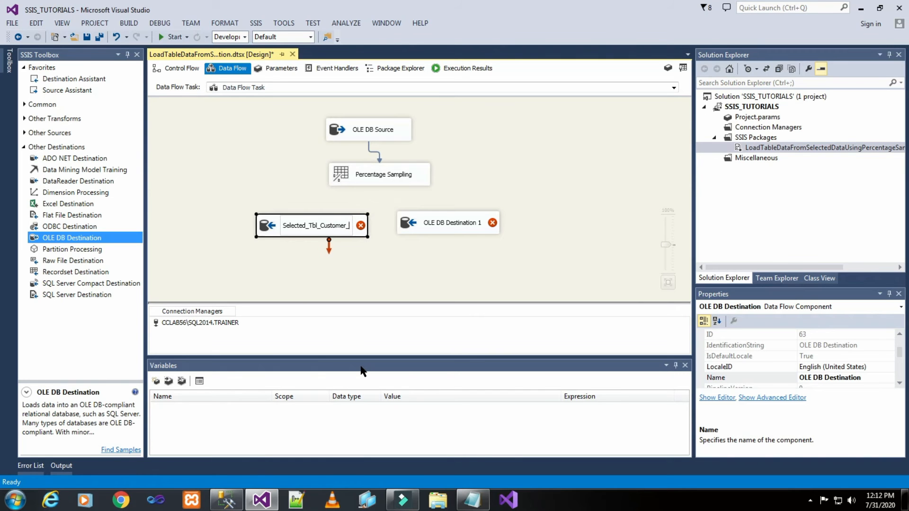
type("02")
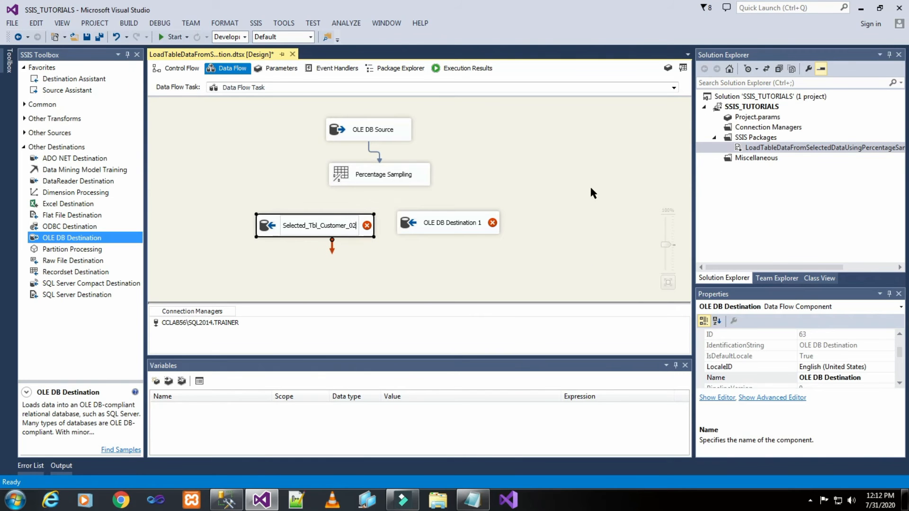
left_click(597, 160)
Rename the second OLE DB Destination as UnSelected_Tbl_Customer_03
left_click(473, 220)
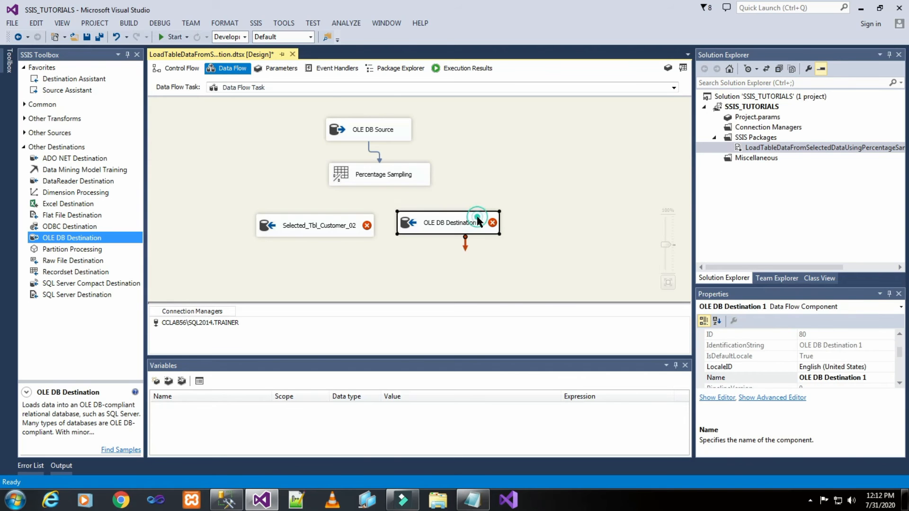
left_click_drag(482, 221, 483, 222)
right_click(473, 224)
left_click(506, 364)
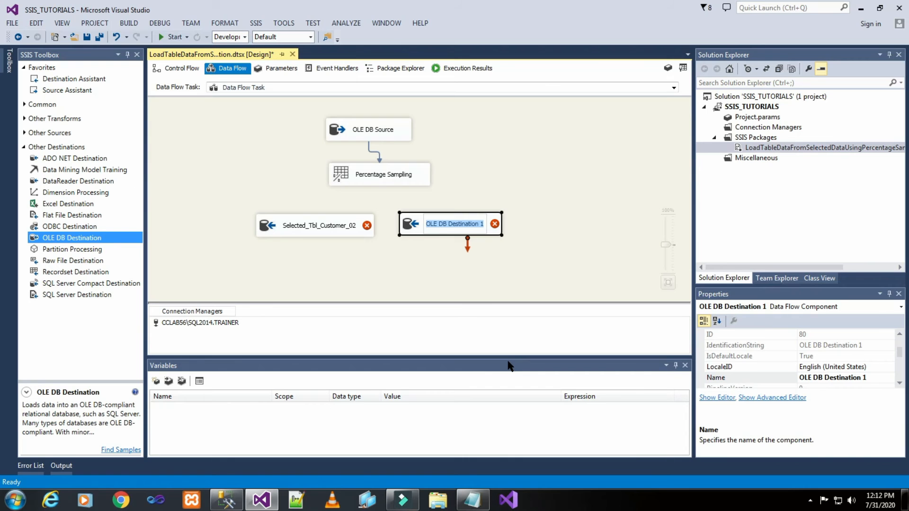
type("Un")
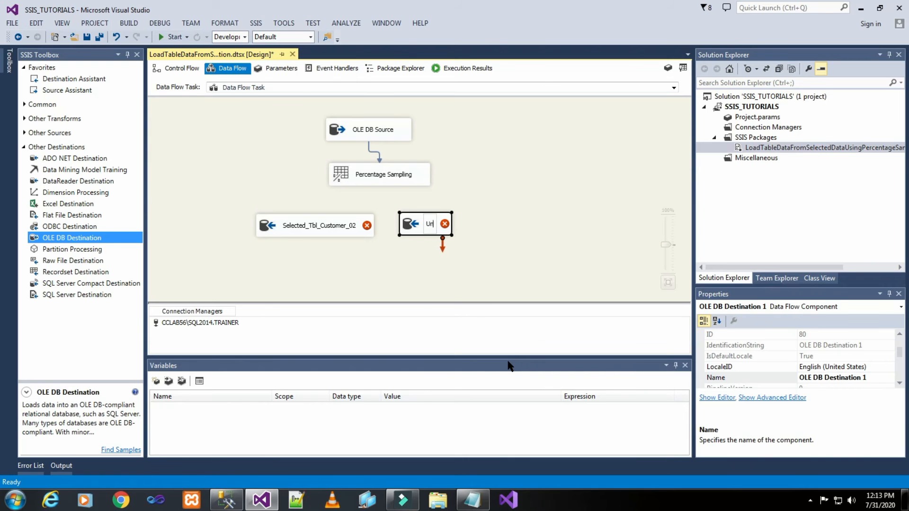
type("Select")
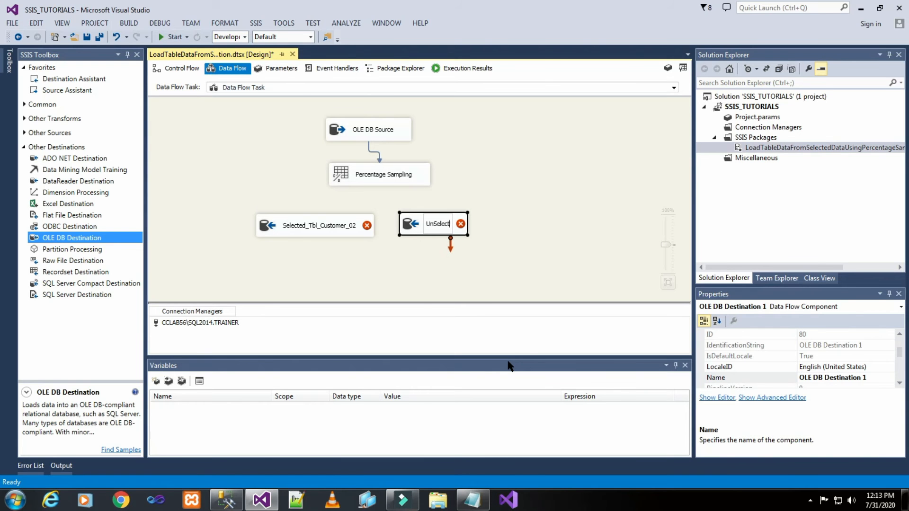
type("ed_Tbl")
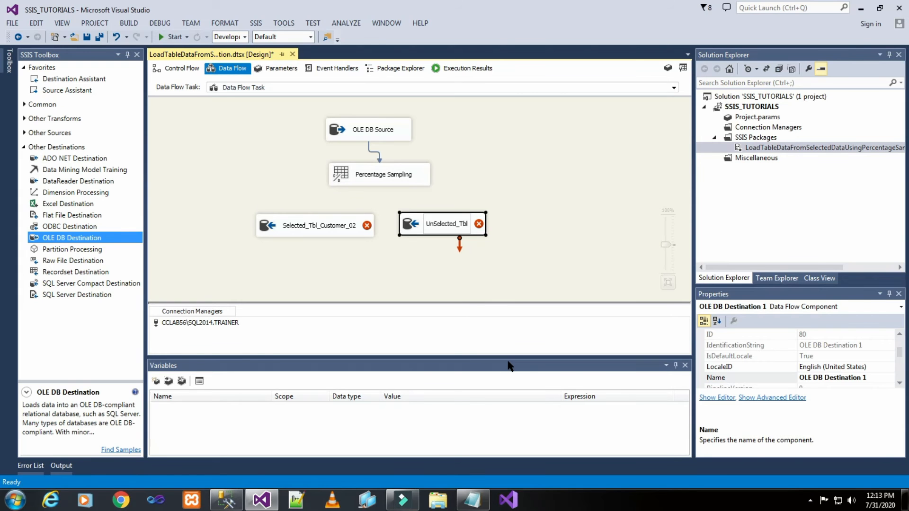
type("_C")
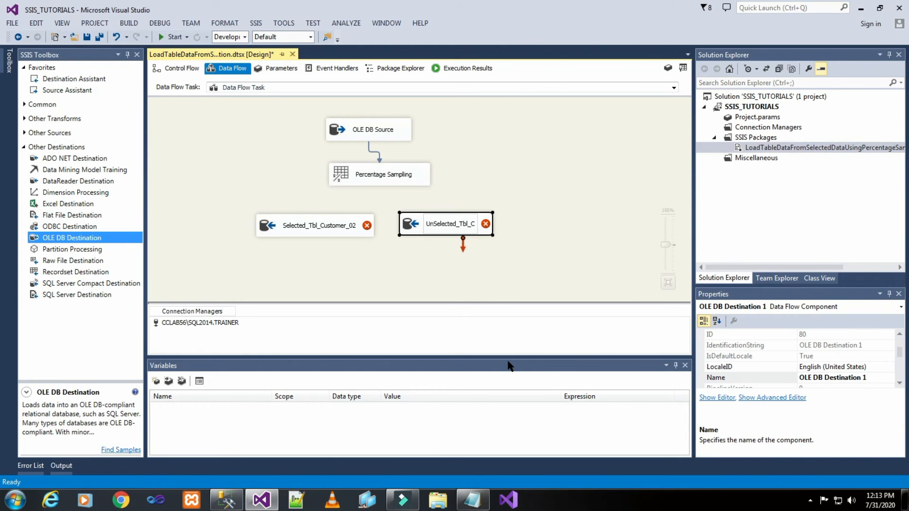
type("ustomer")
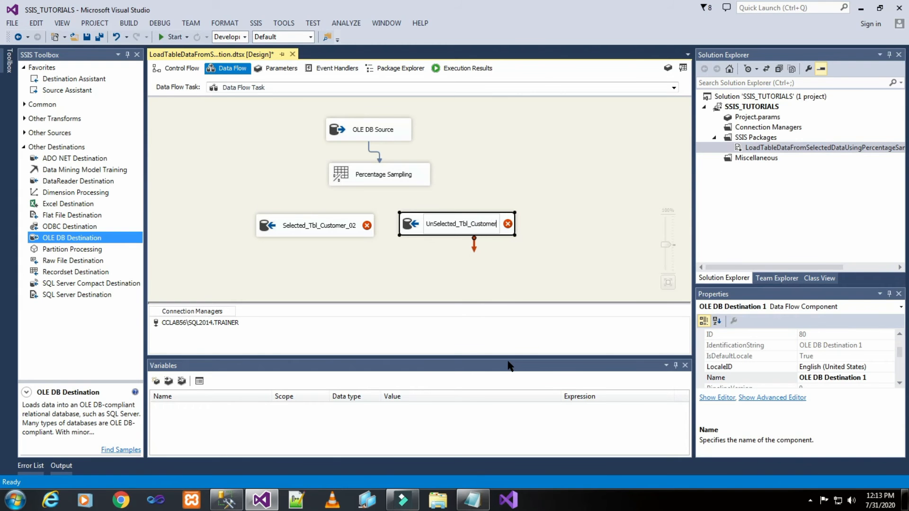
type("_03")
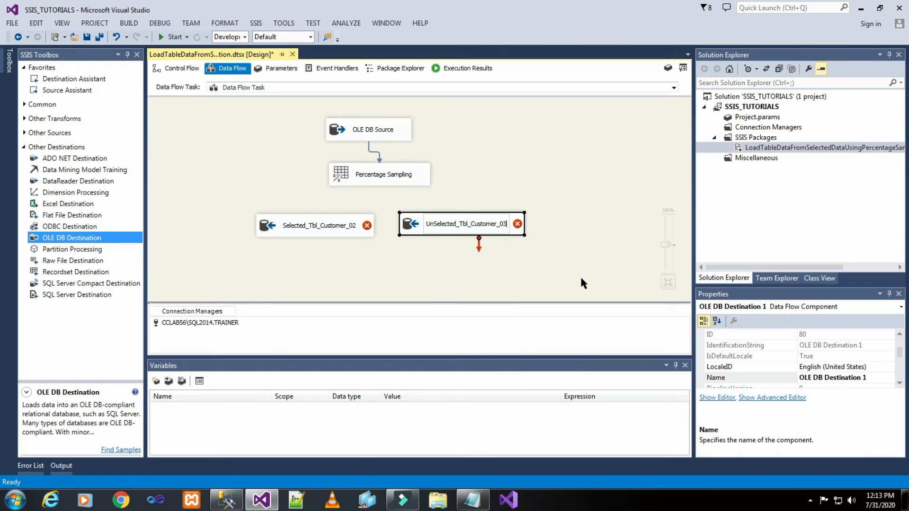
left_click(591, 214)
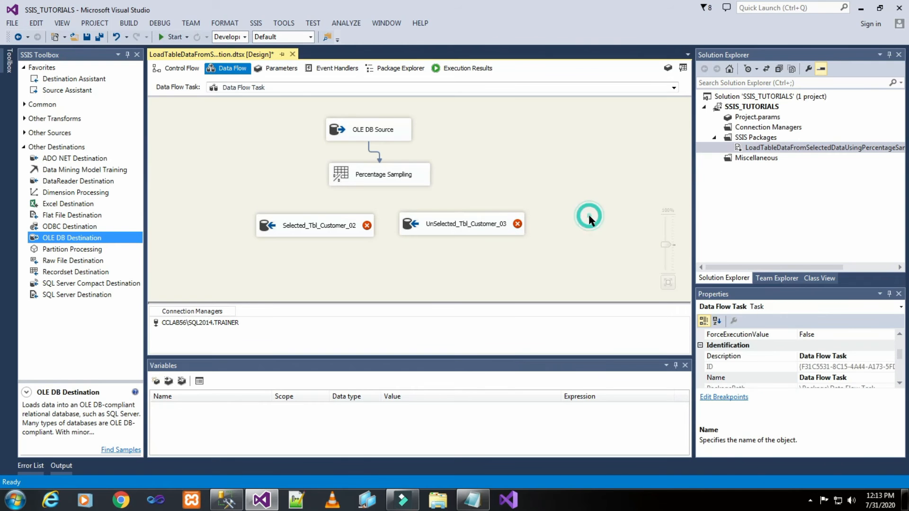
Connect Percentage Sampling to Selected_Tbl_Customer_02 using the Sampling Selected Output
left_click(376, 180)
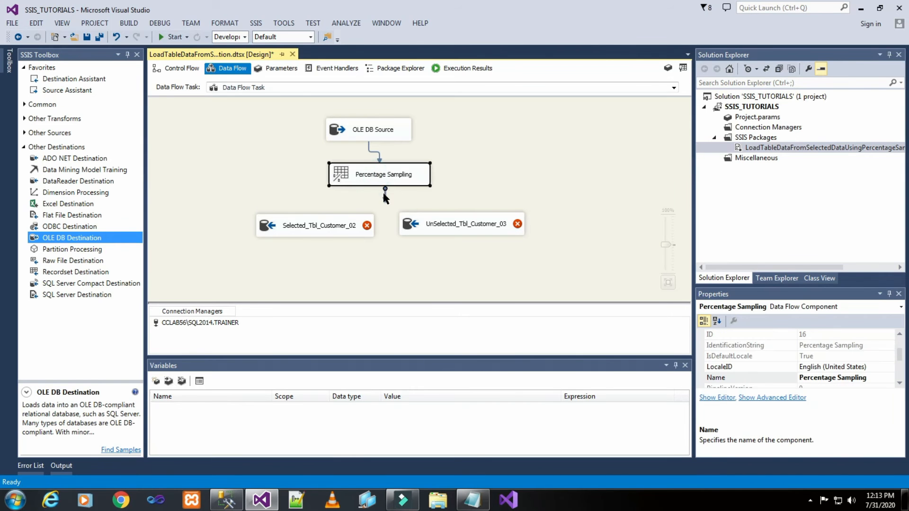
left_click_drag(383, 197, 300, 225)
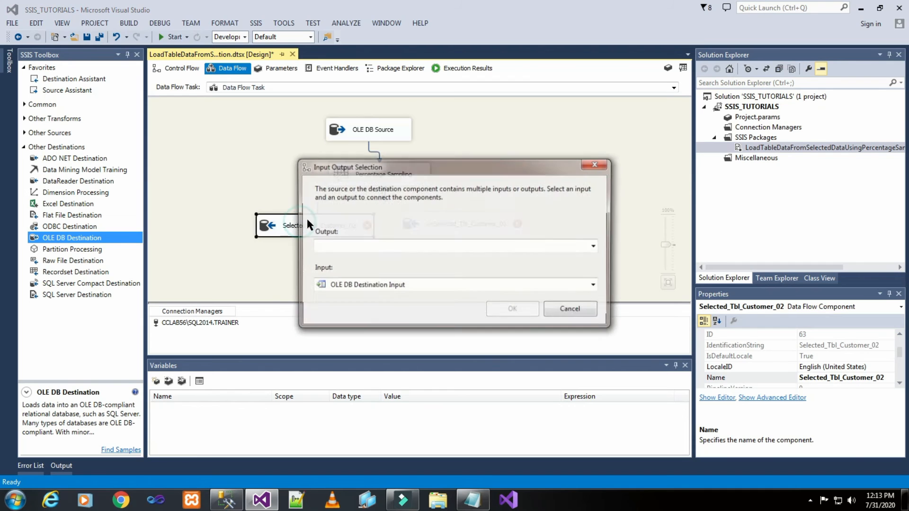
left_click(595, 247)
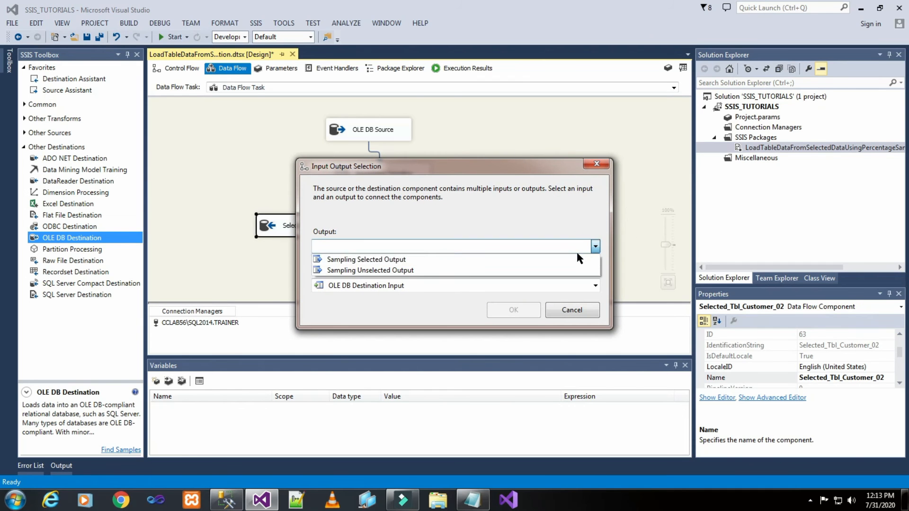
left_click(577, 260)
left_click(514, 313)
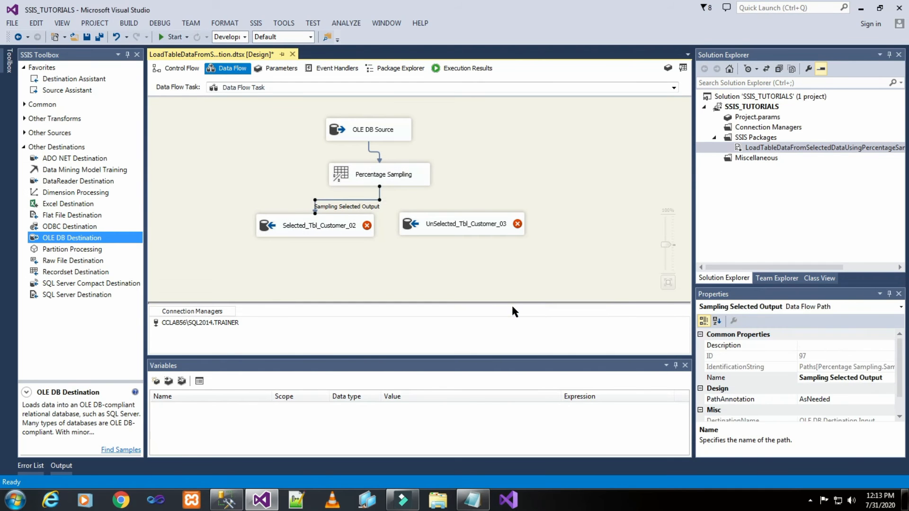
left_click(525, 161)
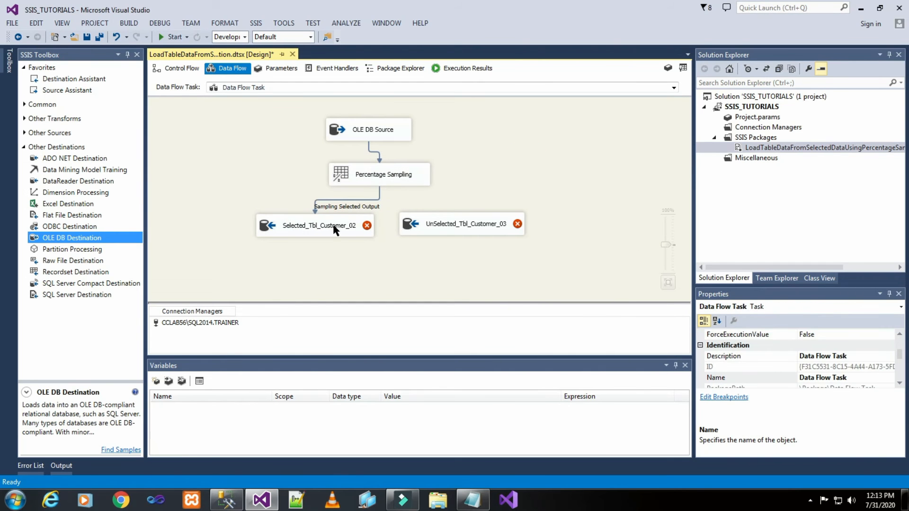
Switch to SQL Server Management Studio to locate the dbo.Customer_02 table in the TRAINER database, and return to Visual Studio
left_click(226, 500)
left_click(97, 191)
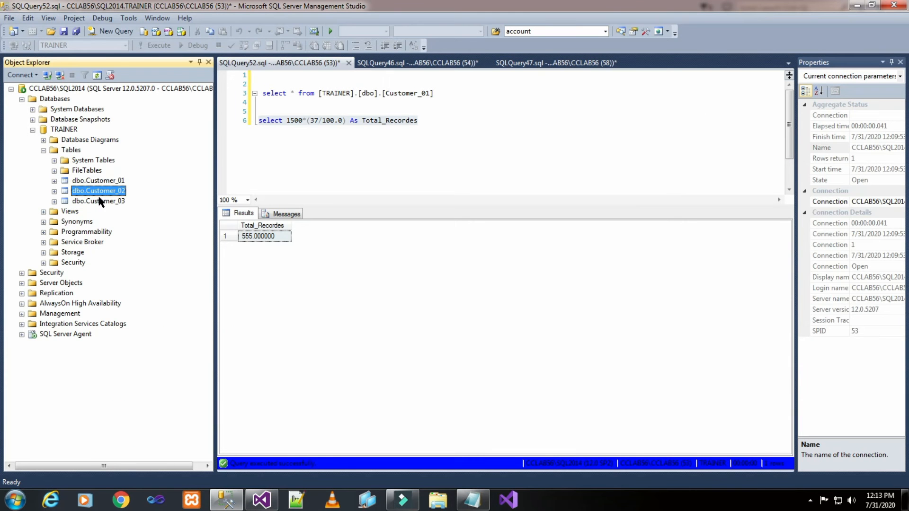
left_click(214, 498)
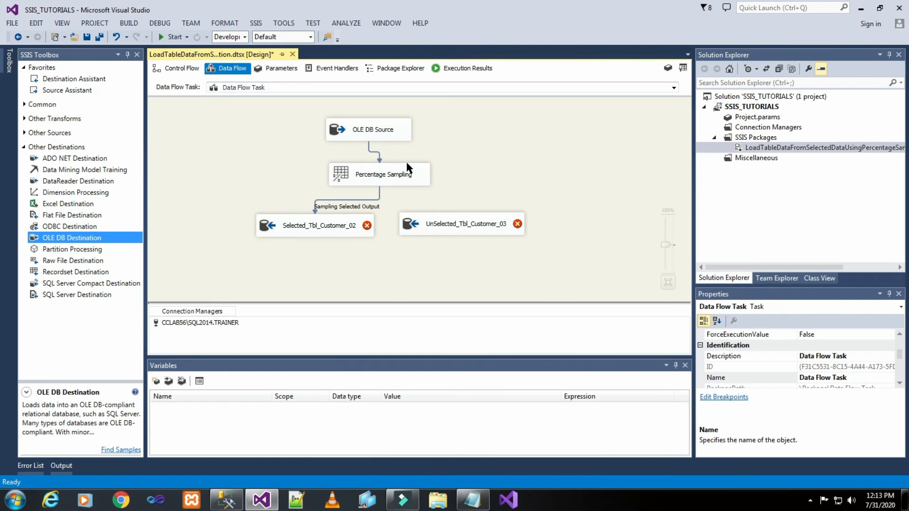
Connect Percentage Sampling's Sampling Unselected Output to UnSelected_Tbl_Customer_03 and check the dbo.Customer_03 table in SQL Server Management Studio
left_click(391, 177)
left_click_drag(385, 190, 468, 223)
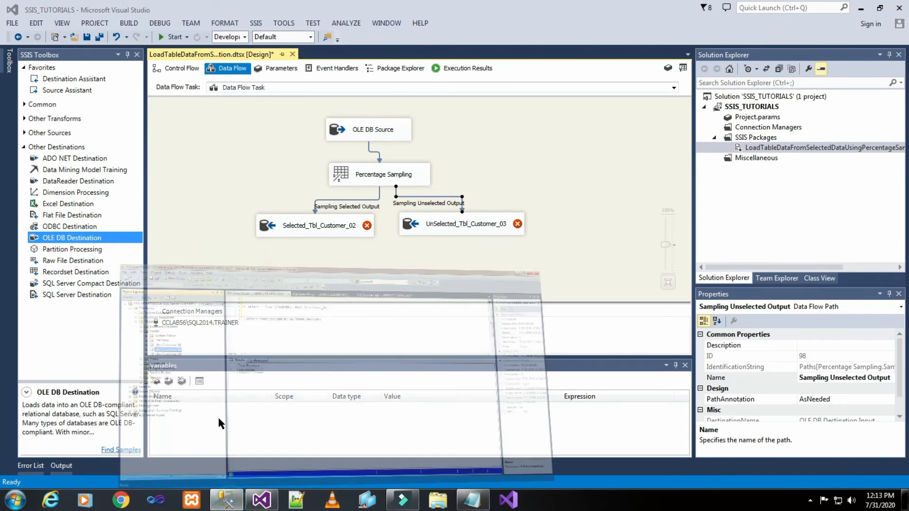
left_click(226, 500)
left_click(110, 200)
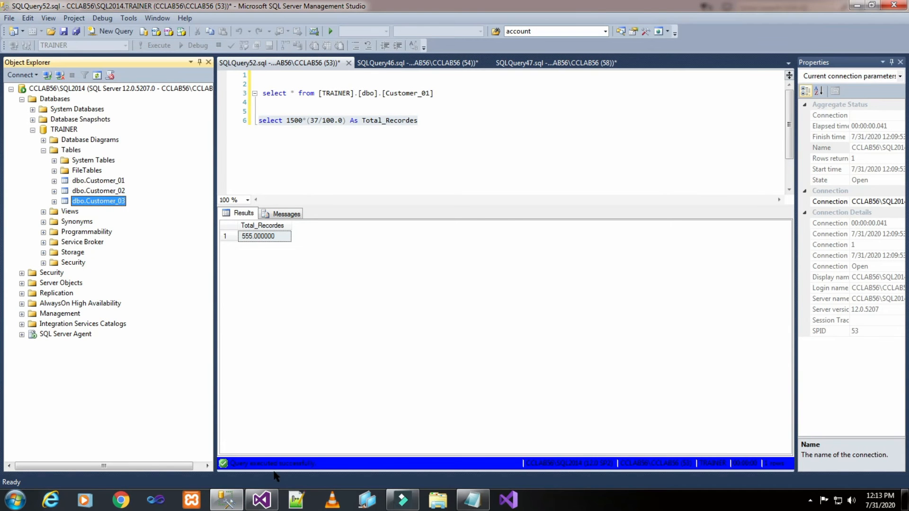
left_click(261, 499)
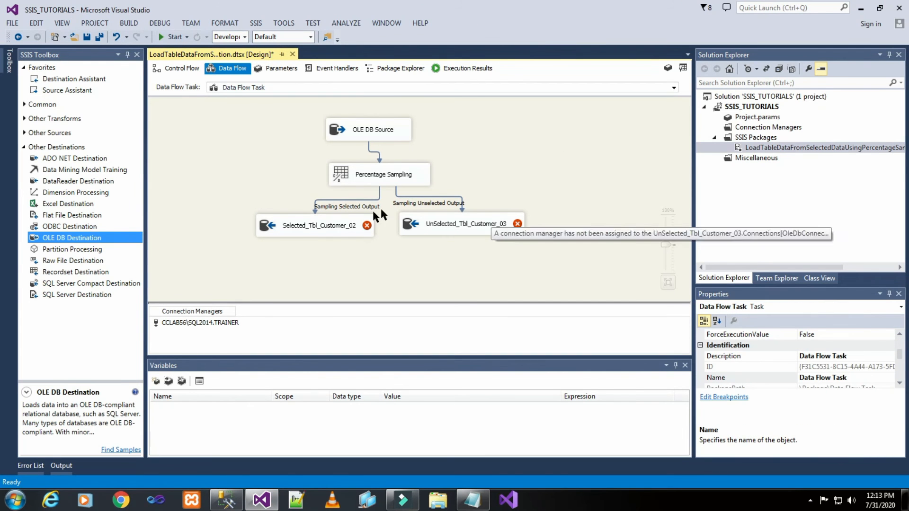
Configure Selected_Tbl_Customer_02 to load into the [dbo].[Customer_02] table with the automatic column mappings
double_click(346, 232)
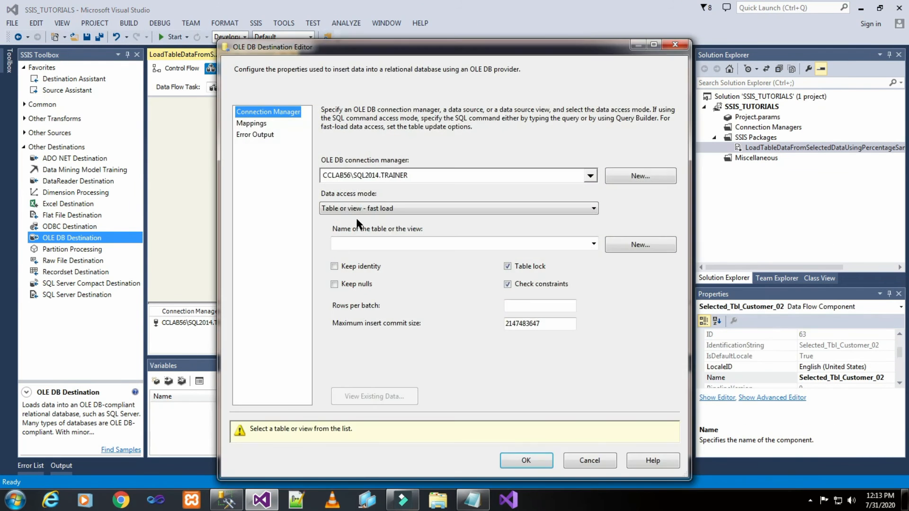
left_click(590, 243)
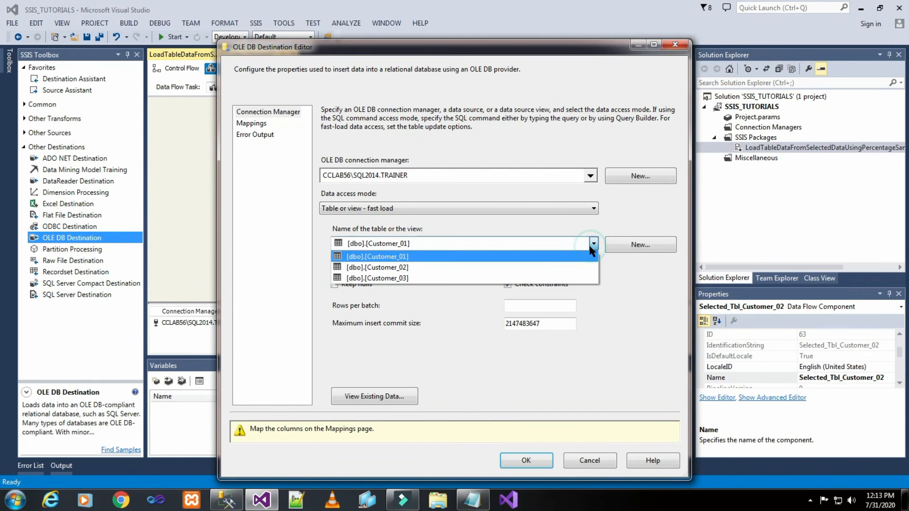
left_click(484, 268)
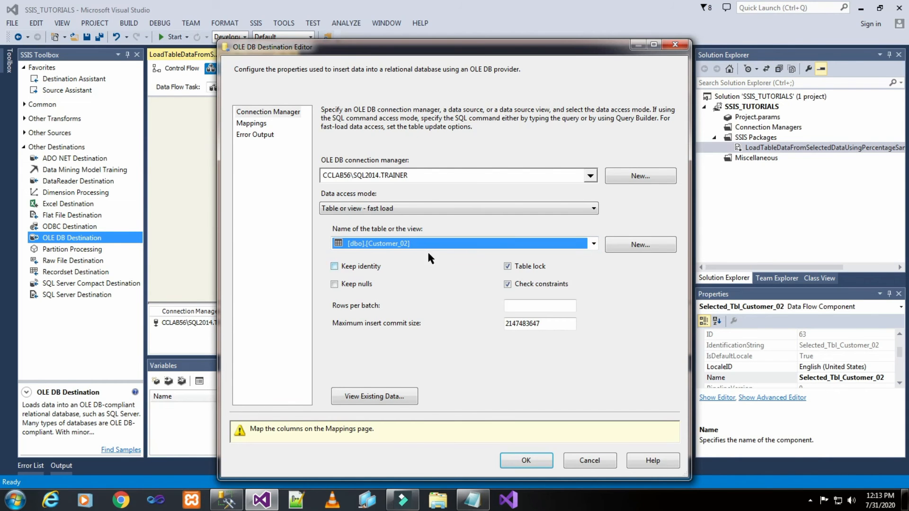
left_click(250, 124)
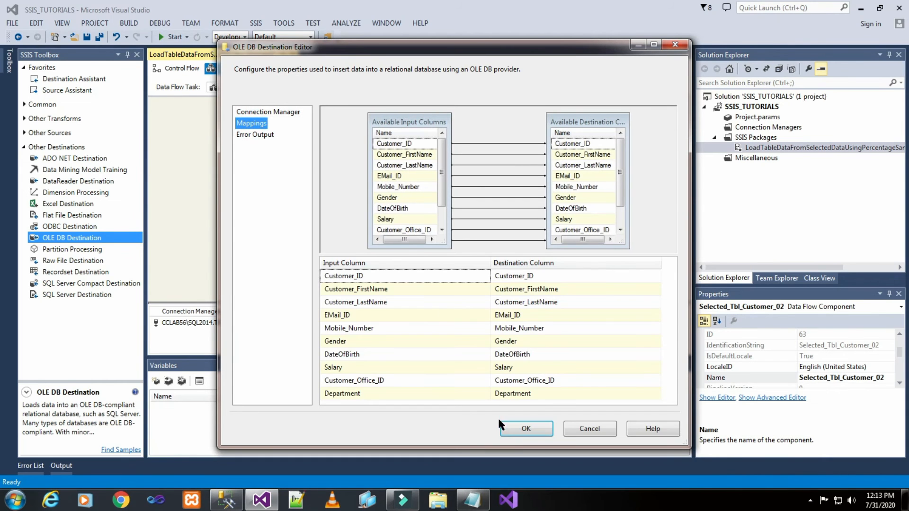
left_click(523, 430)
left_click(579, 254)
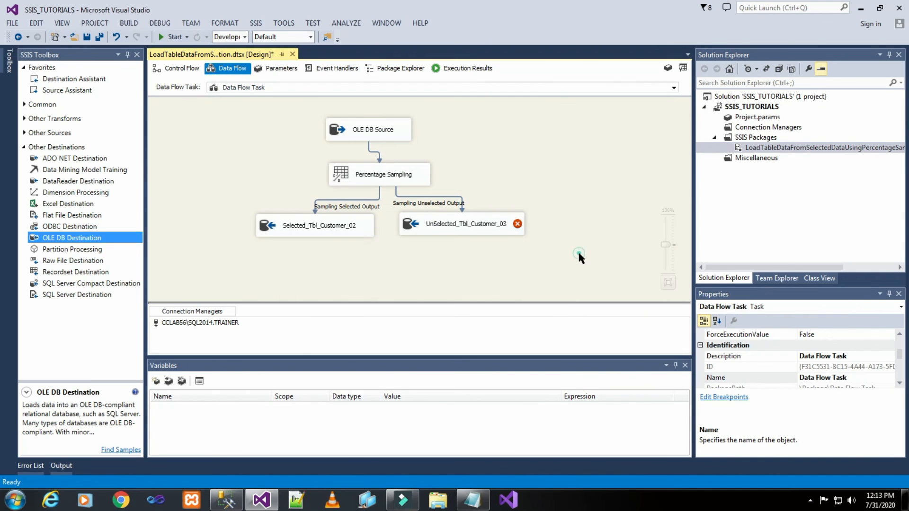
Configure UnSelected_Tbl_Customer_03 to load into the [dbo].[Customer_03] table with the automatic column mappings
double_click(457, 223)
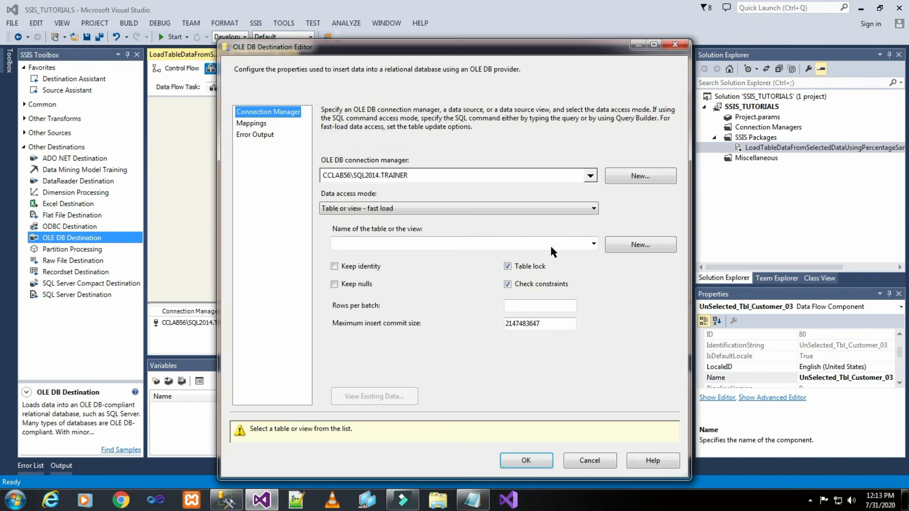
left_click(593, 244)
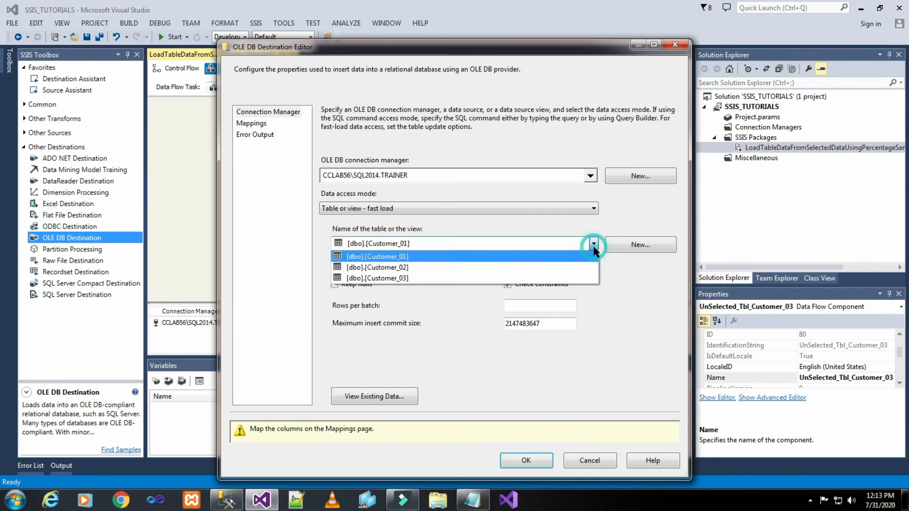
left_click(481, 278)
left_click(252, 127)
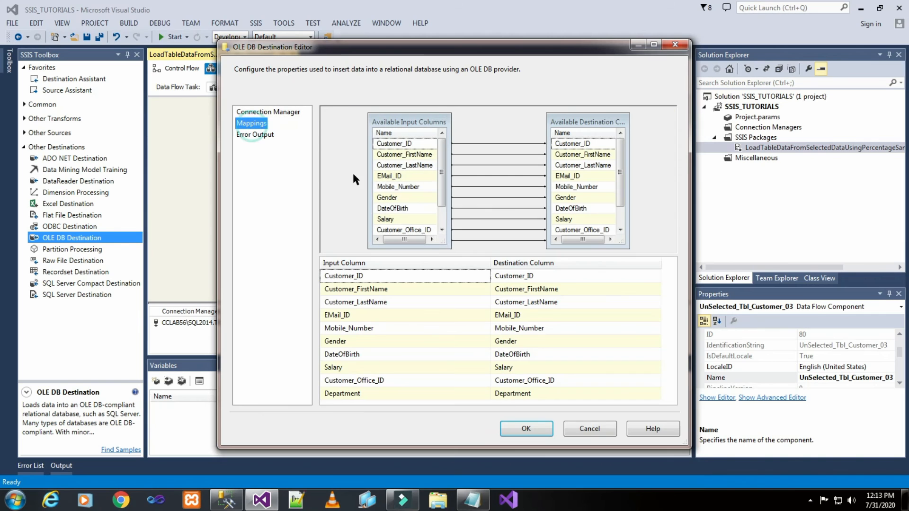
left_click(524, 429)
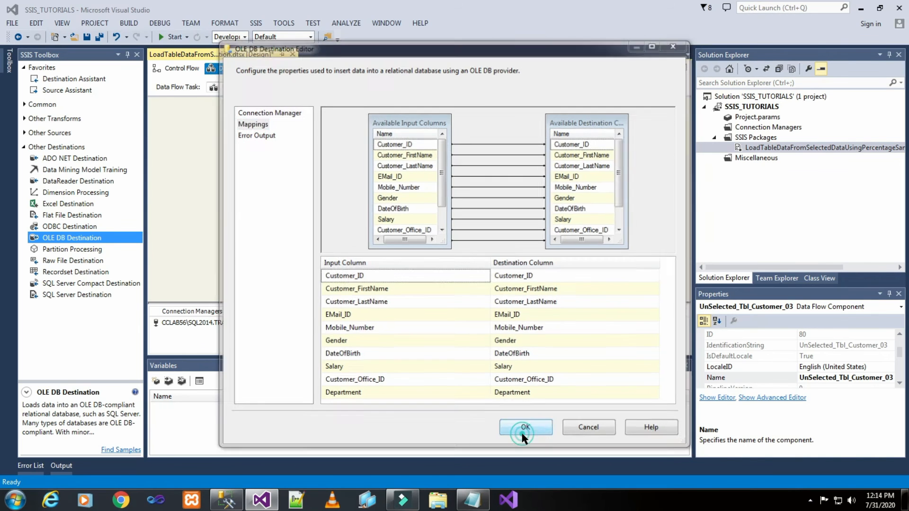
left_click(584, 221)
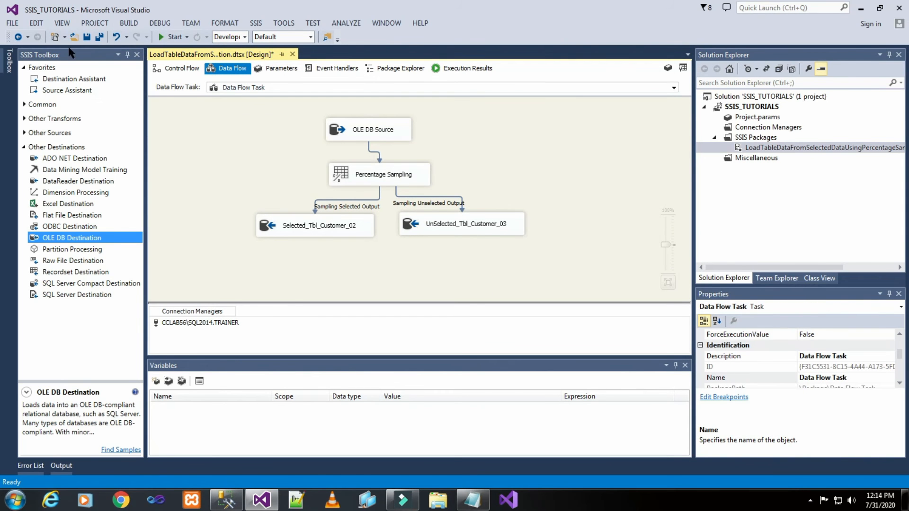
Save the package and run it to load both destination tables
left_click(87, 37)
left_click(171, 37)
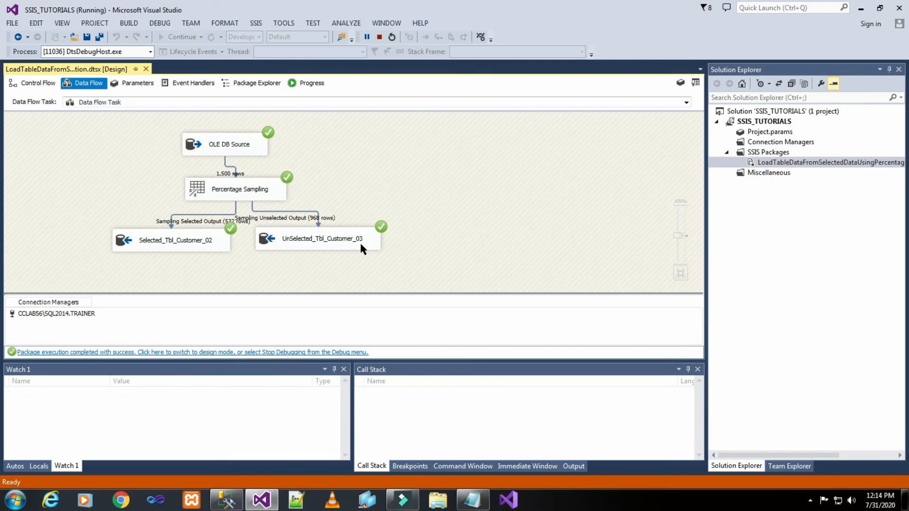
In the Test file in Notepad, add the heading "Display Data" above the Selected Data and UnSelected Data lines
left_click(466, 503)
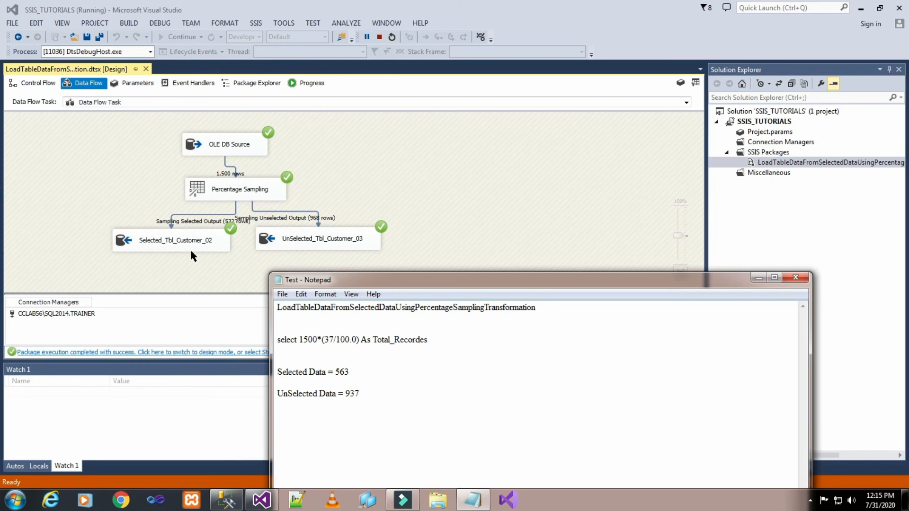
left_click(378, 392)
left_click(329, 356)
type("Display")
key("Return")
left_click(345, 362)
left_click(343, 369)
left_click(329, 360)
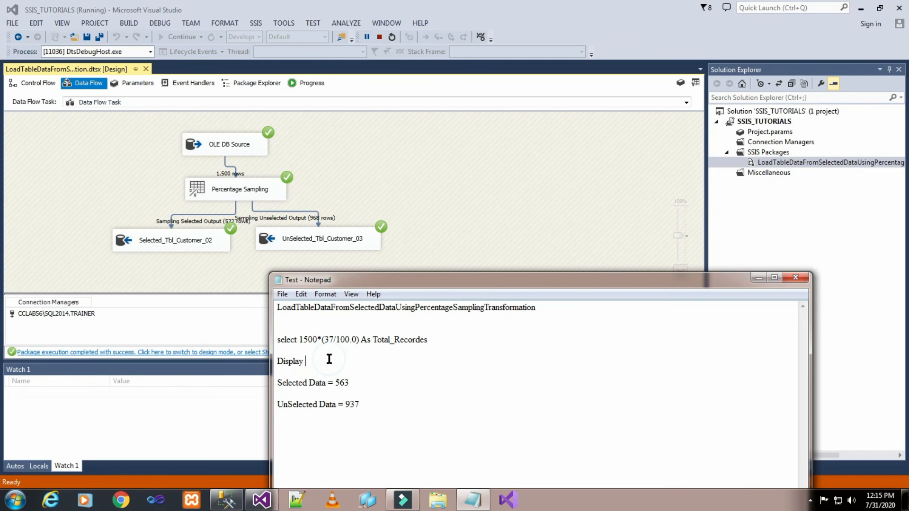
type("Data")
Add the heading "Percentage Data" below the UnSelected Data line, separated by a blank line
left_click(370, 411)
key("Return")
key("Return")
type("Percentage Data")
Copy the Selected Data and UnSelected Data lines and paste them under the Percentage Data heading
left_click_drag(276, 382, 379, 407)
key("ctrl+c")
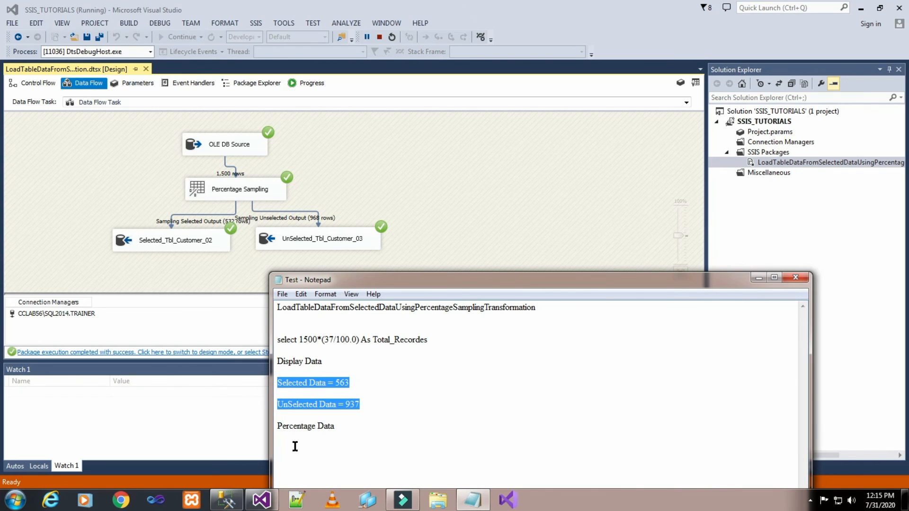
left_click(296, 445)
left_click(371, 425)
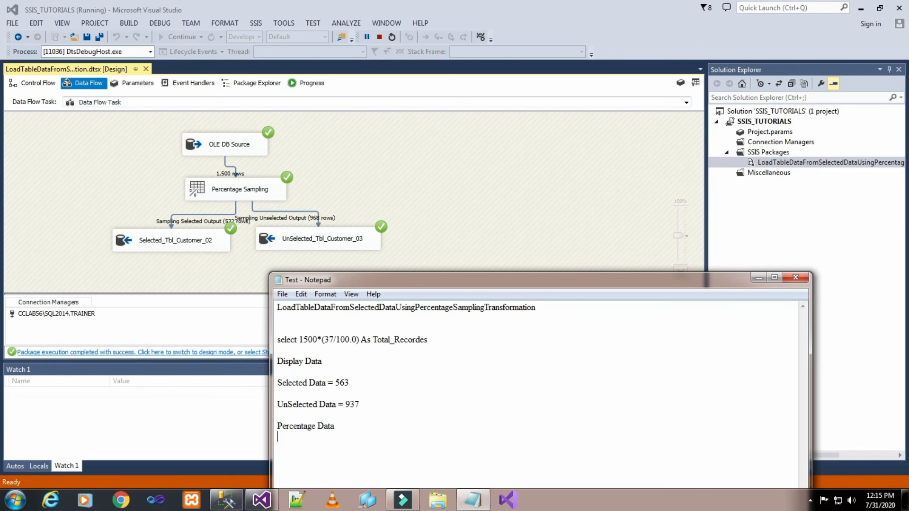
key("Return")
key("Return")
key("ctrl+v")
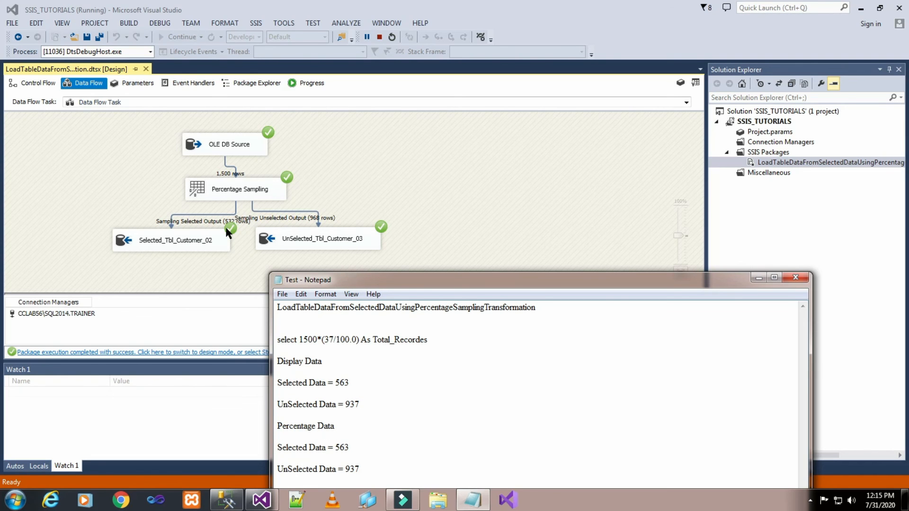
Under the Percentage Data heading, set Selected Data to 532 and UnSelected Data to 968
left_click_drag(335, 447, 359, 447)
type("532")
double_click(353, 470)
type("968")
Add a new line reading "968+532" below the last UnSelected Data line
key("Return")
left_click_drag(582, 278, 600, 225)
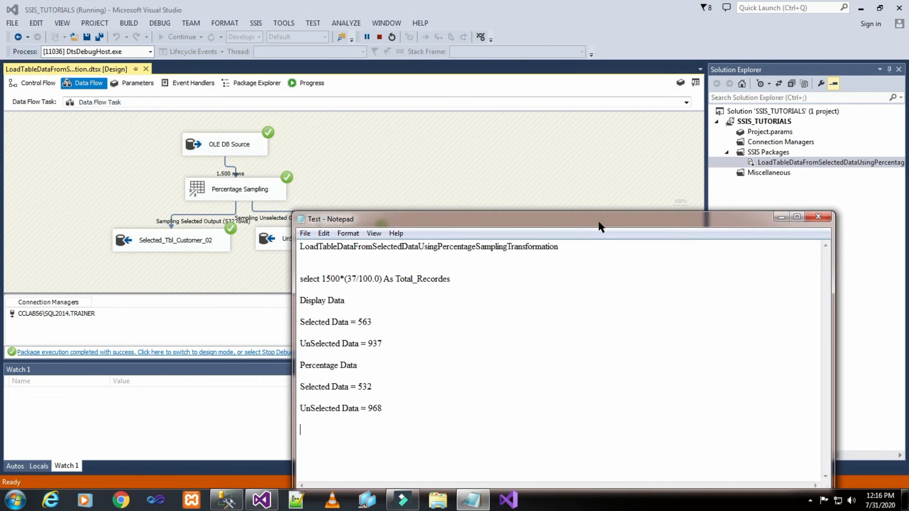
type("968+532")
Add 968 and 532 in Calculator, and append "=1500" to the sum line in Notepad
left_click(19, 498)
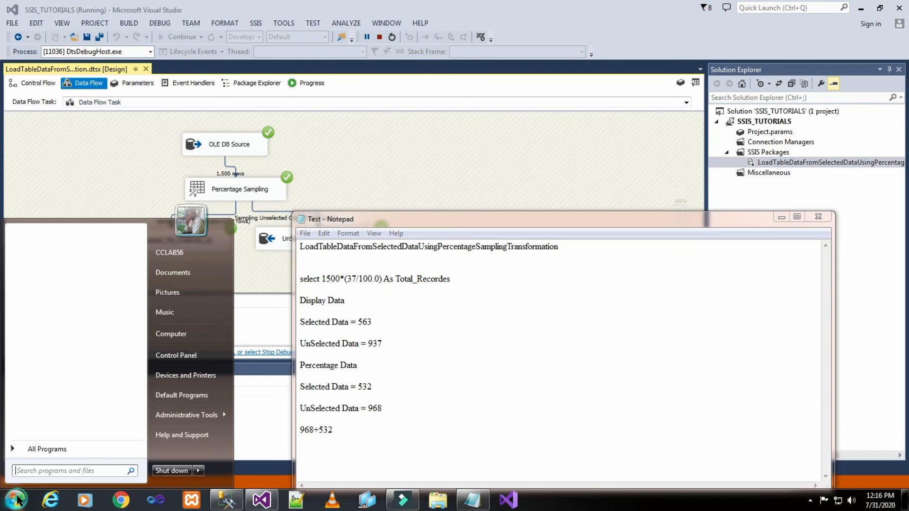
type("calc")
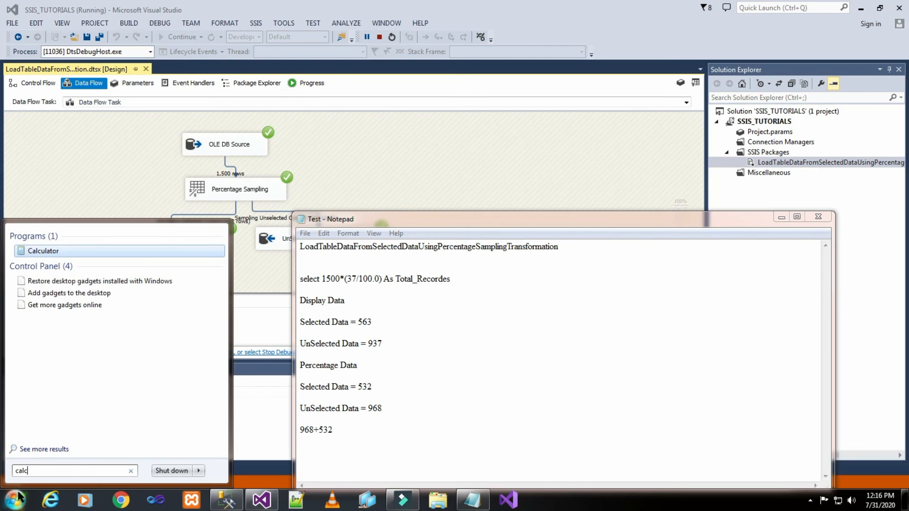
key("Return")
type("968+")
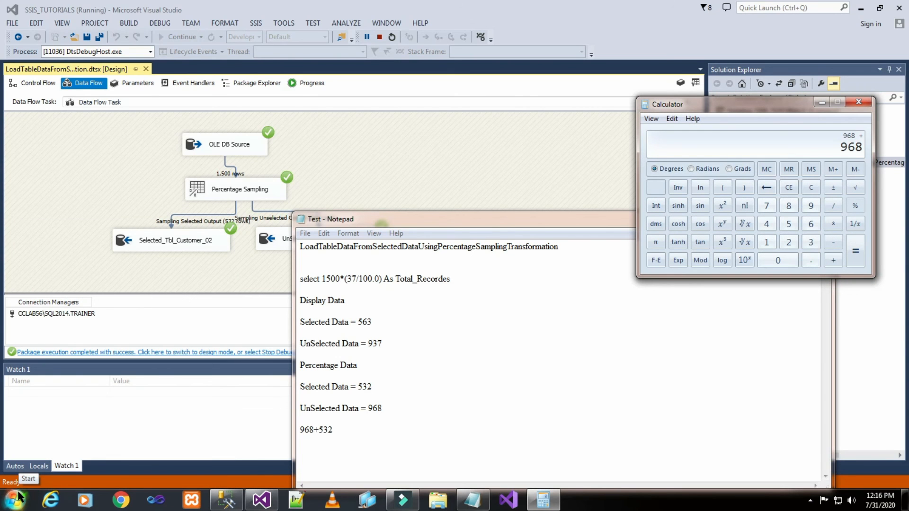
type("532")
key("Return")
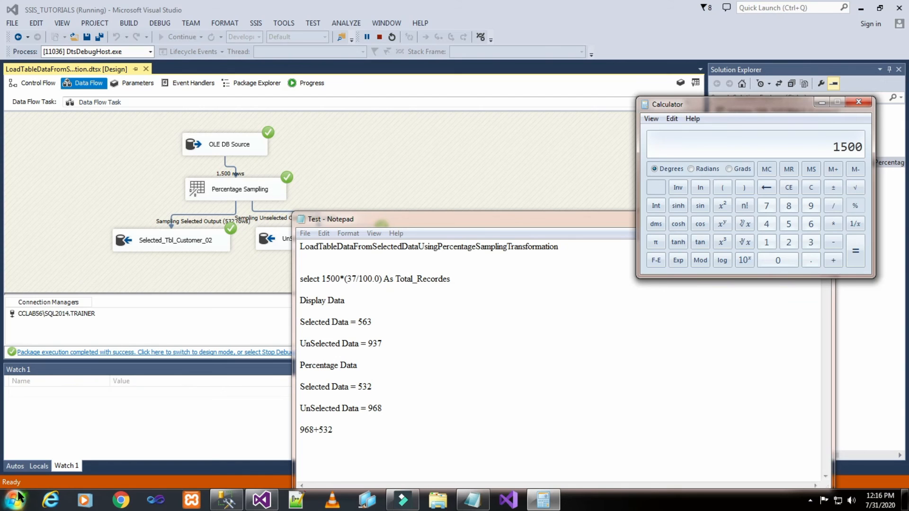
left_click(345, 431)
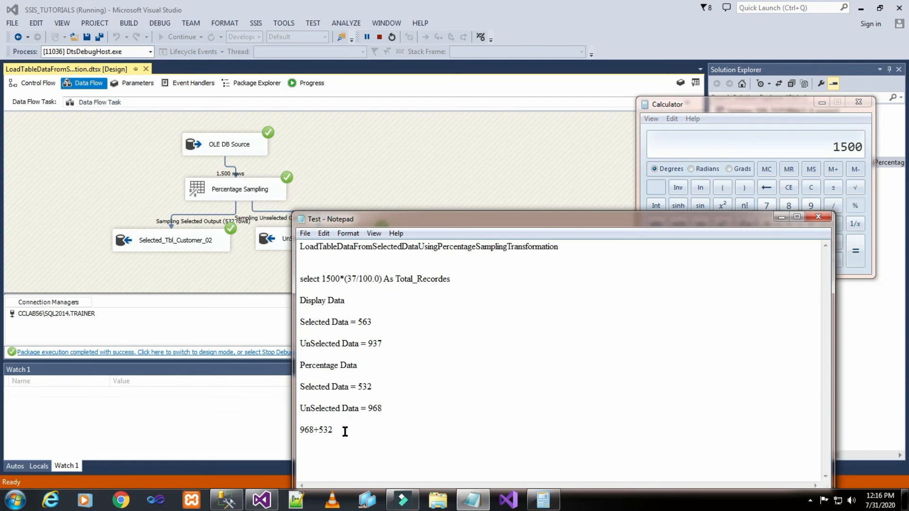
type("=1500")
Return to Visual Studio and stop debugging the SSIS package
left_click(387, 151)
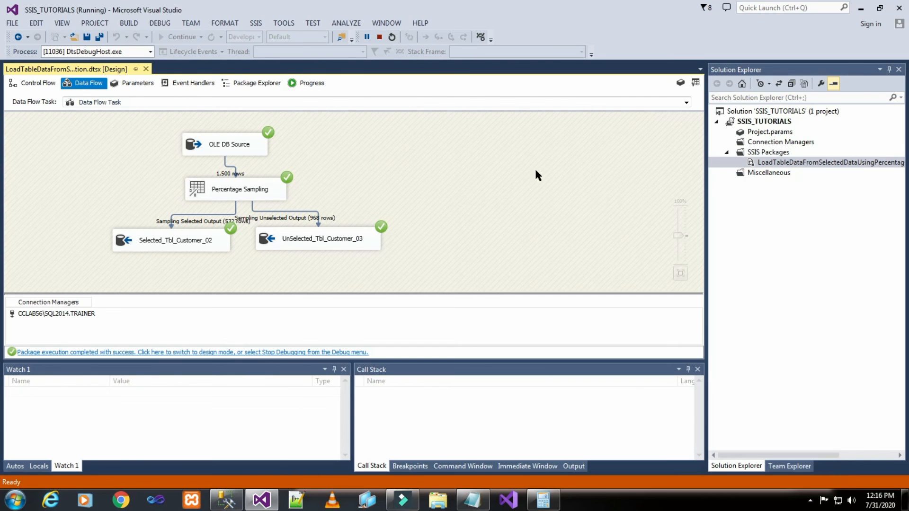
left_click(388, 39)
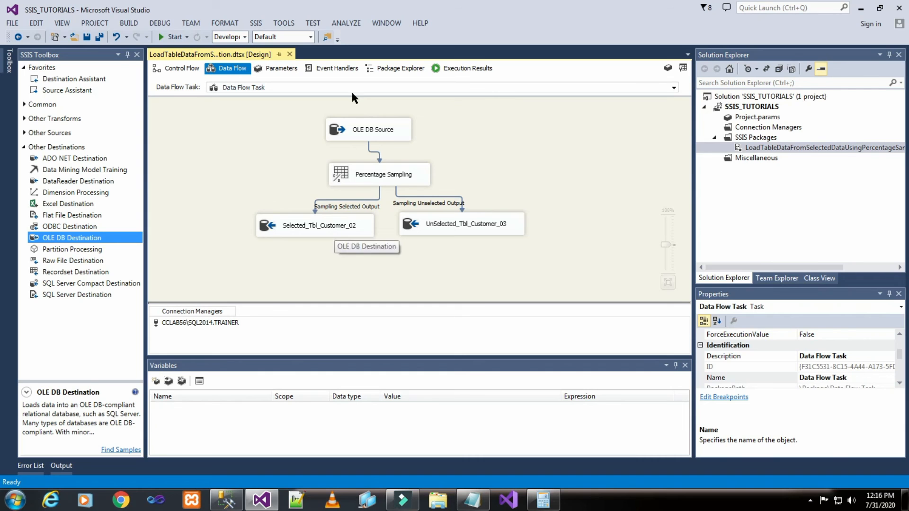
In SQL Server Management Studio, run the Customer_02 query and compare its row count message with the Selected Data value in Notepad
left_click(227, 500)
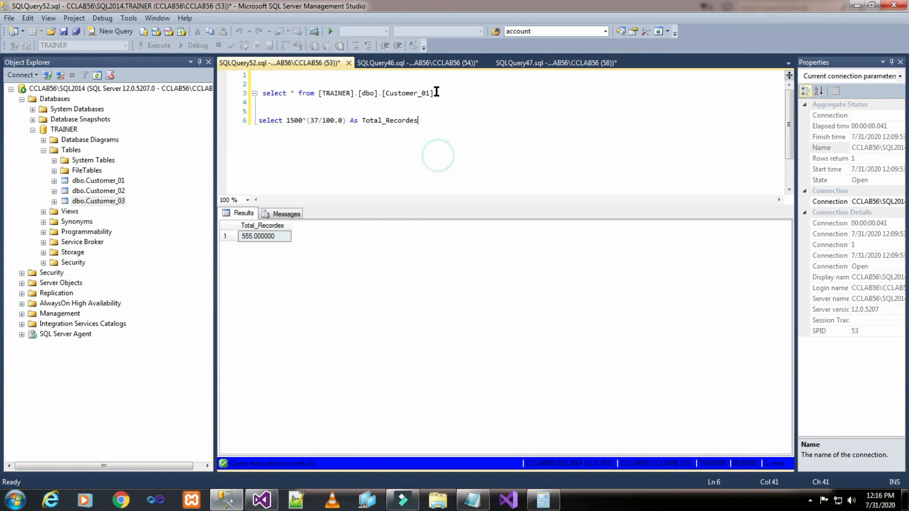
left_click(410, 63)
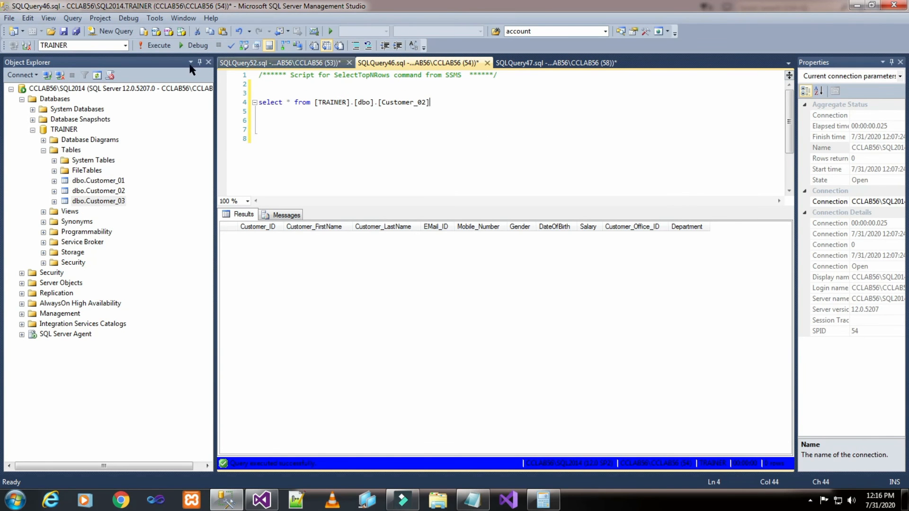
left_click(155, 46)
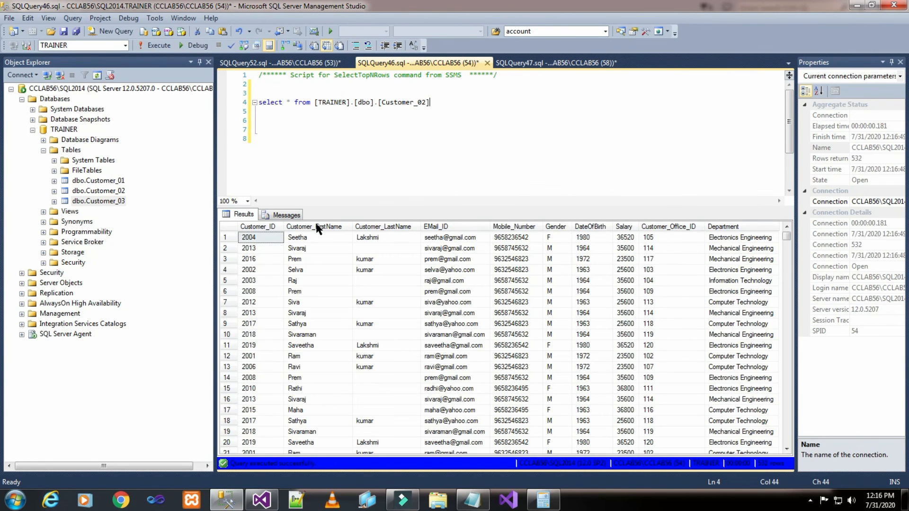
left_click(286, 215)
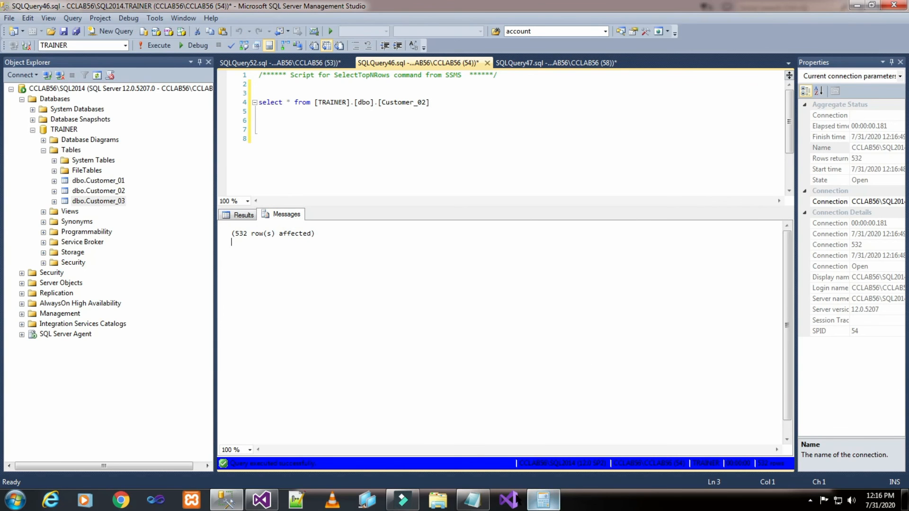
left_click(472, 500)
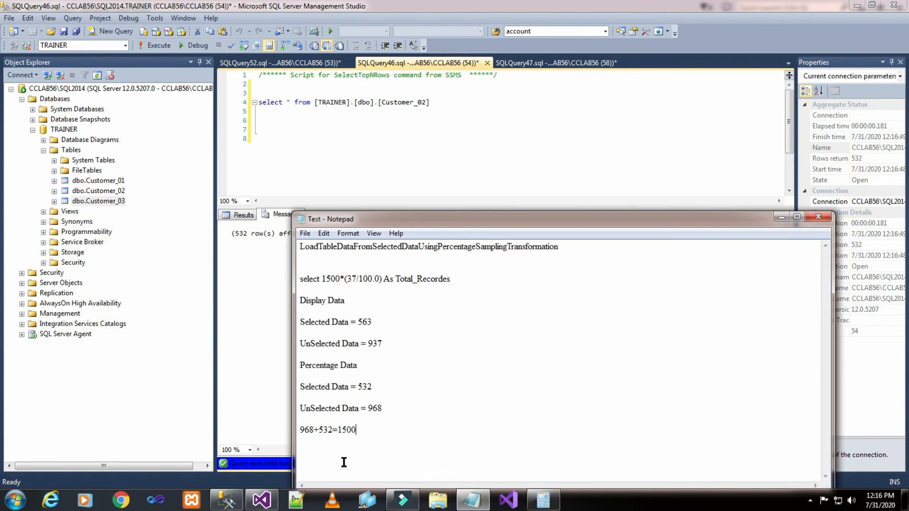
double_click(363, 387)
left_click(463, 149)
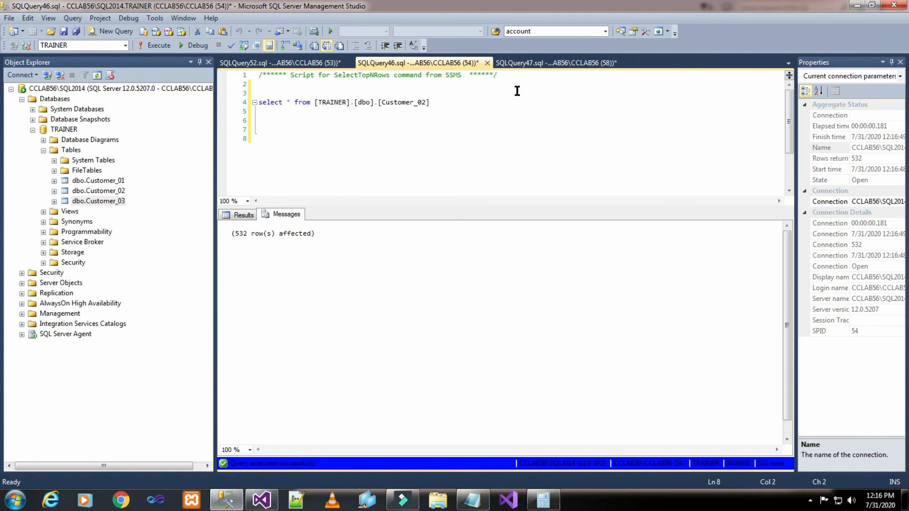
Run the Customer_03 query and compare its row count message with the UnSelected Data value under Percentage Data in Notepad
left_click(543, 63)
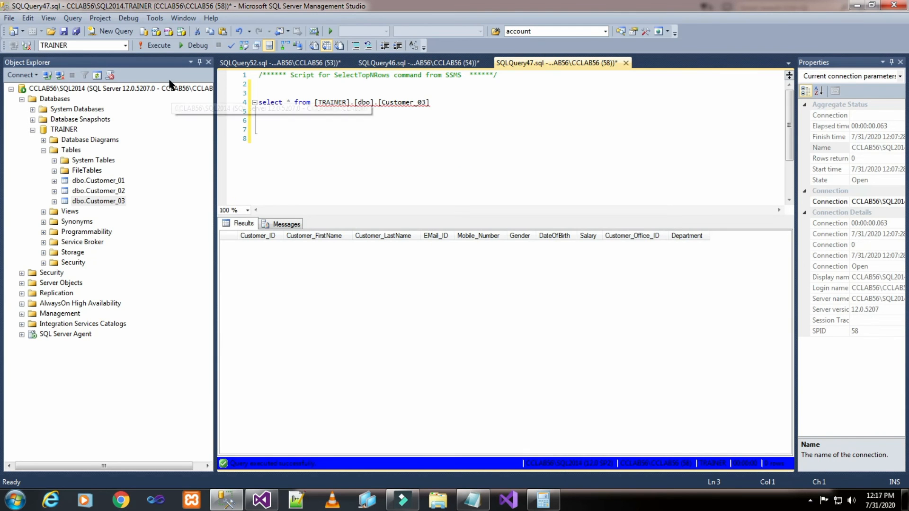
left_click(159, 45)
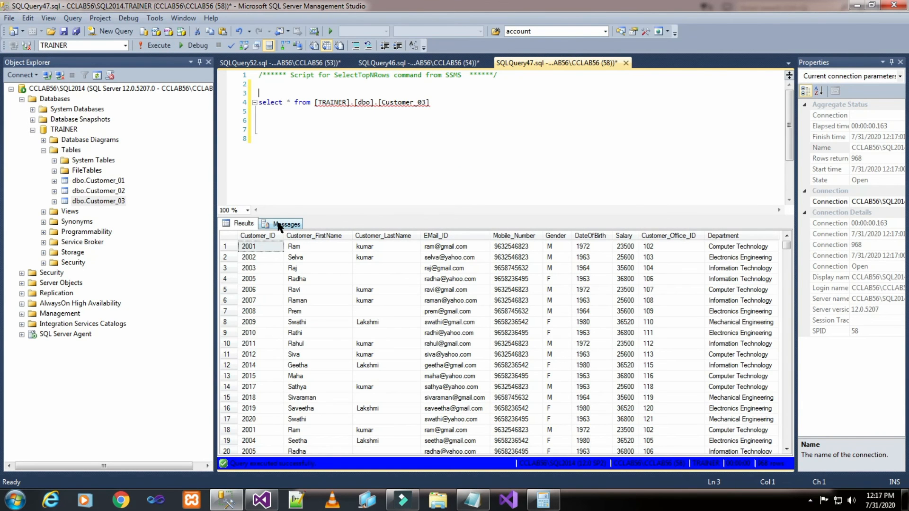
left_click(283, 224)
left_click(543, 500)
left_click(482, 504)
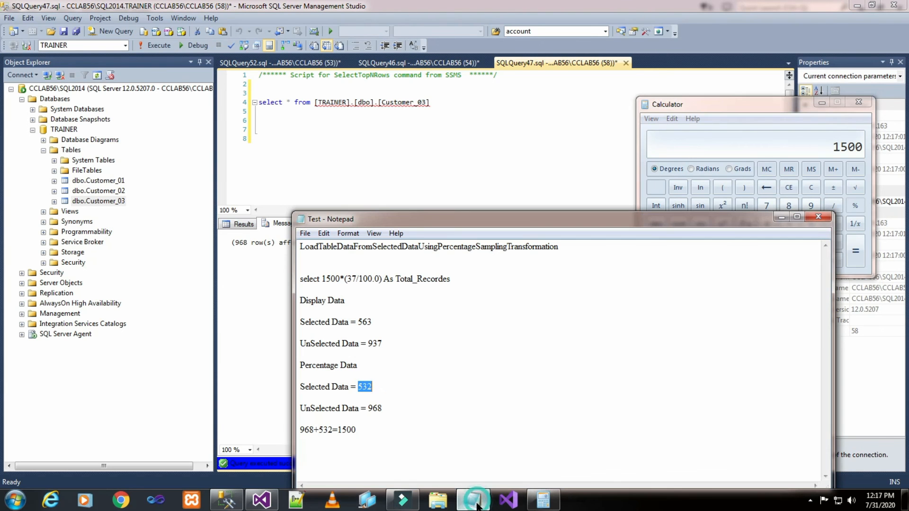
double_click(370, 407)
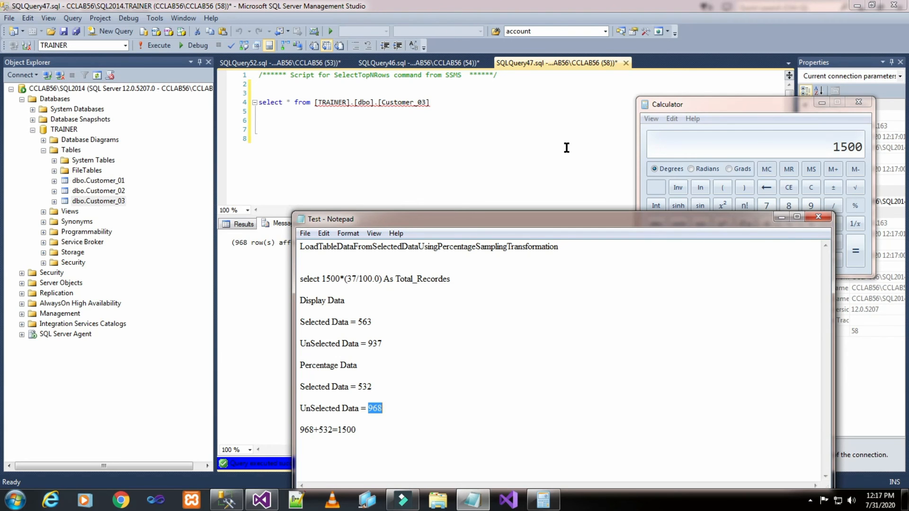
left_click(271, 276)
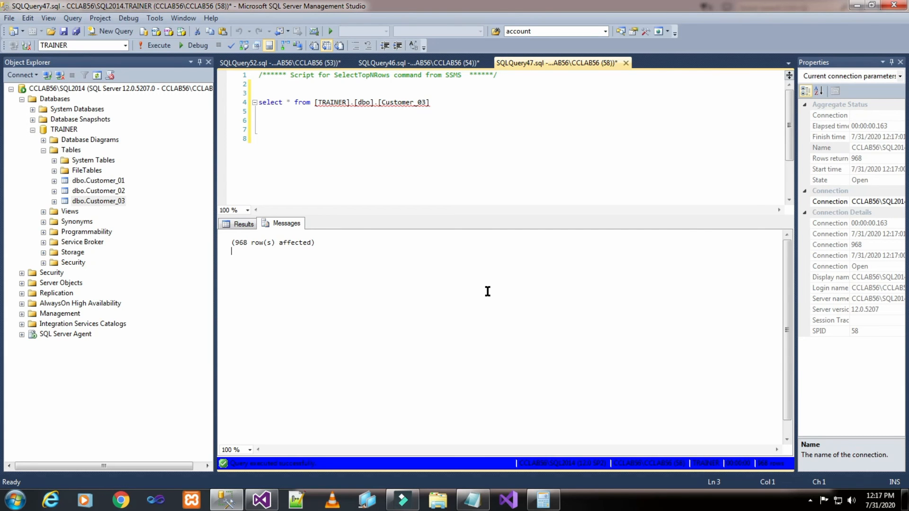
Switch back to the package's data flow in Visual Studio
left_click(262, 500)
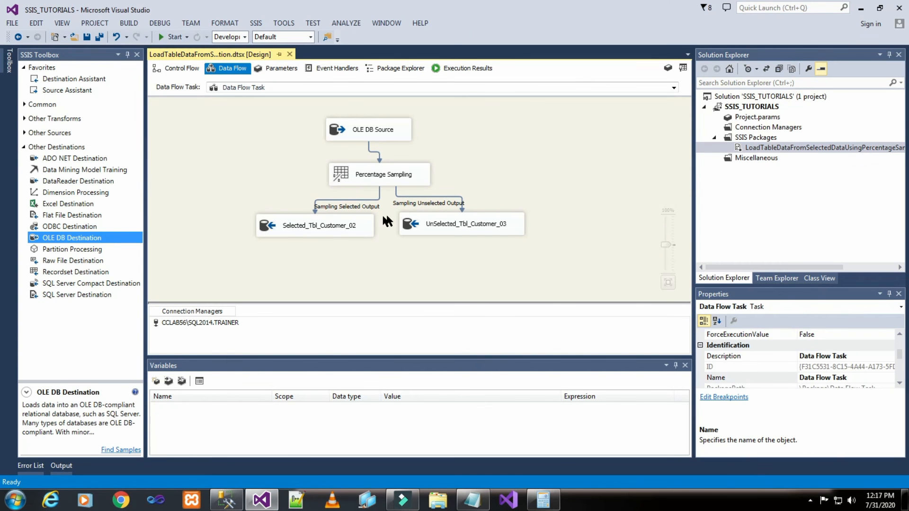